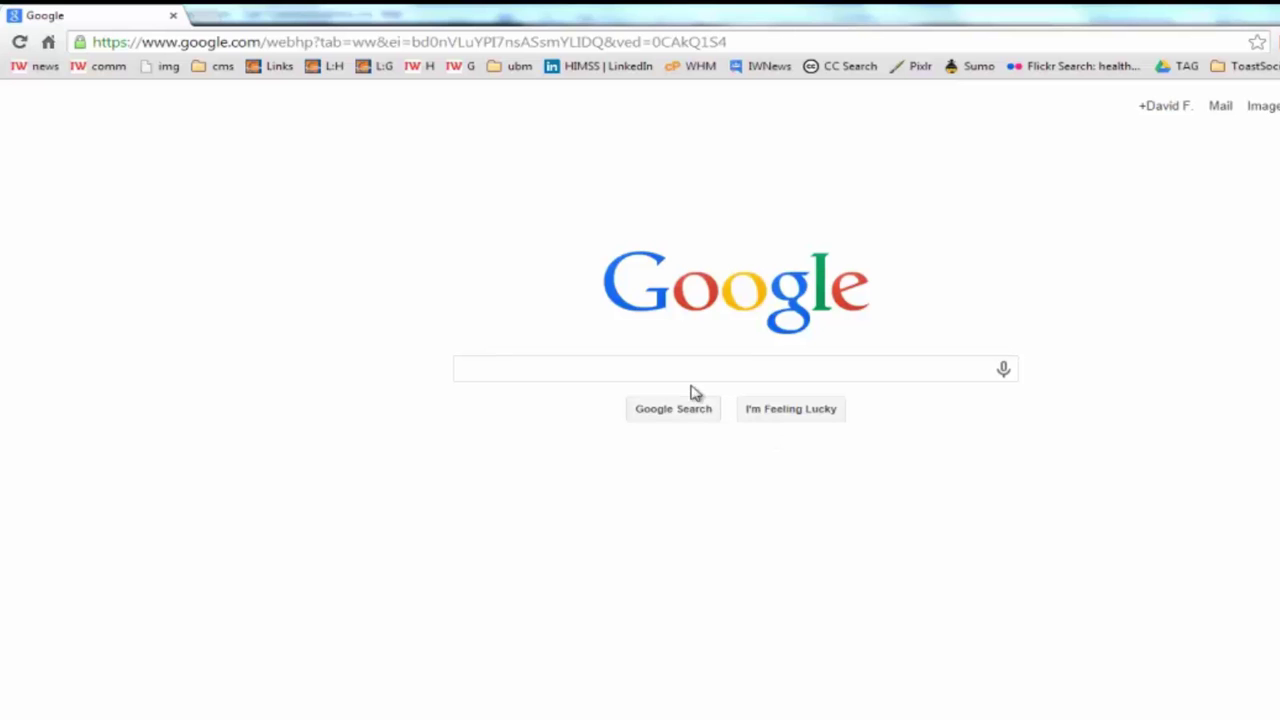
Step: Search Google for 'awesome toastmasters club'
{"action": "left_click", "coordinate": [677, 370]}
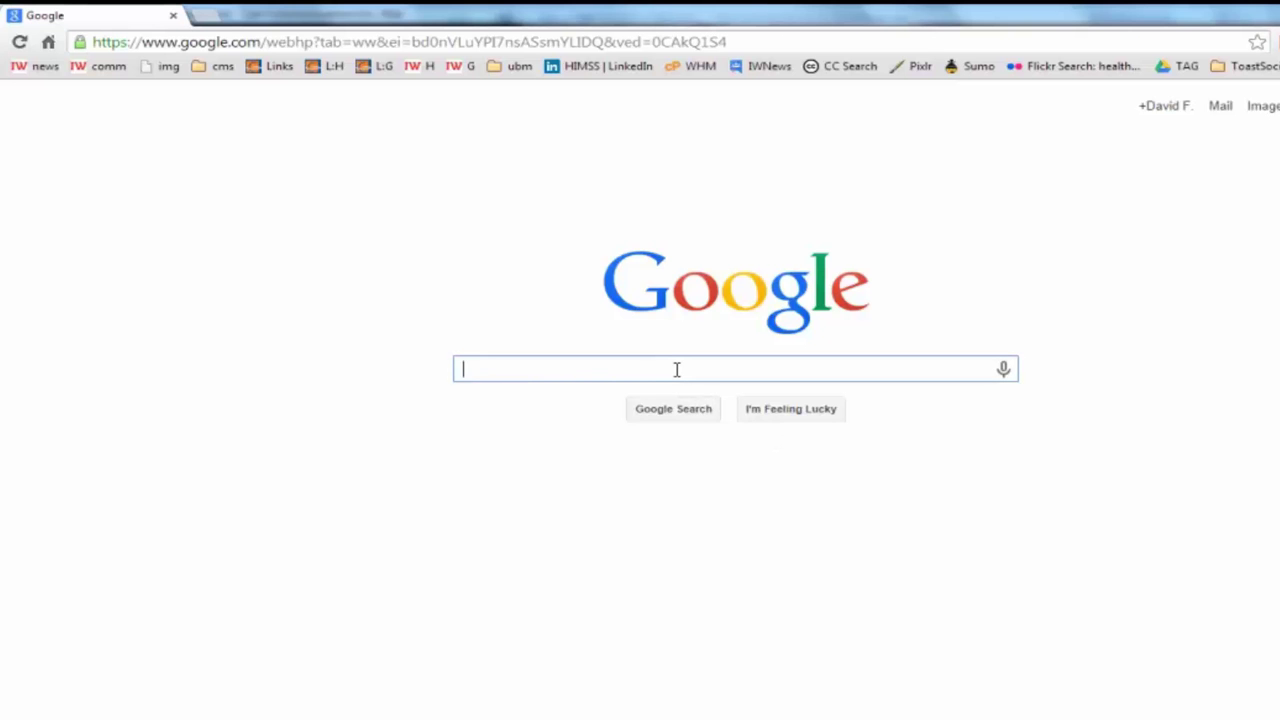
{"action": "type", "text": "awesom"}
{"action": "type", "text": "e toastmasters club"}
{"action": "key", "text": "Return"}
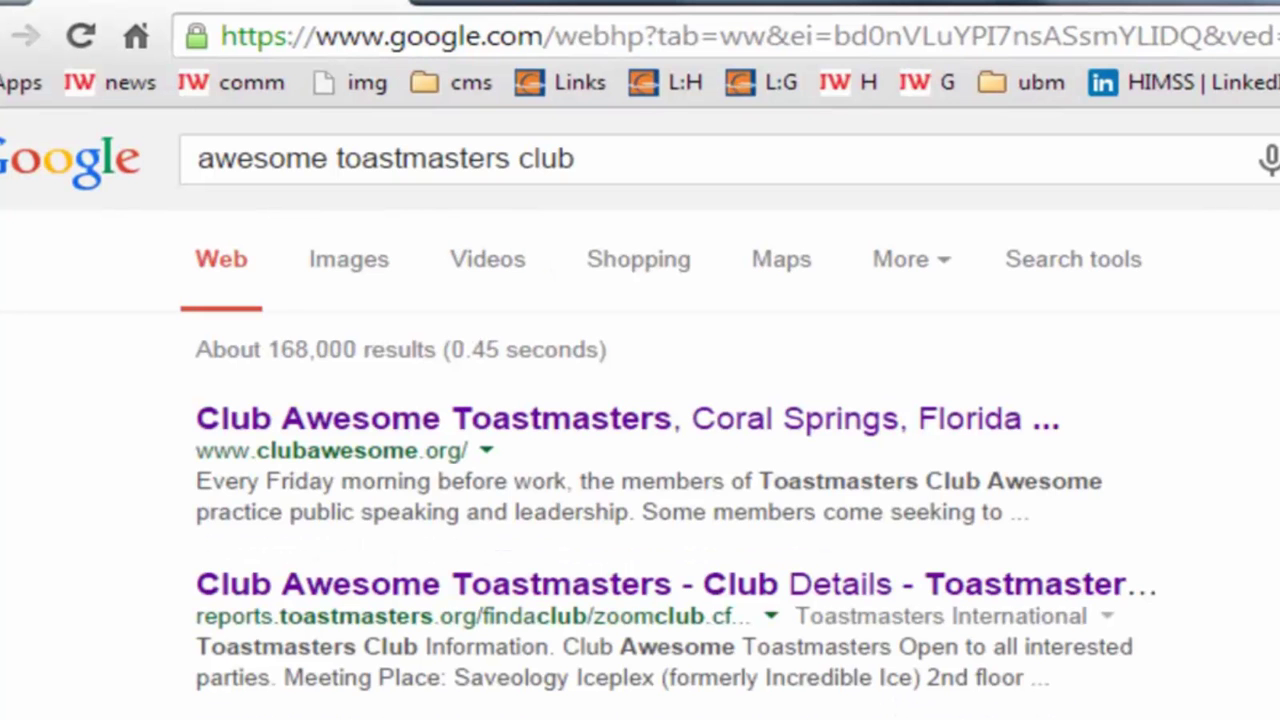
Step: Open the Club Awesome Toastmasters site and go to the blog's 'Selling to the Roof!' video post
{"action": "left_click", "coordinate": [620, 424]}
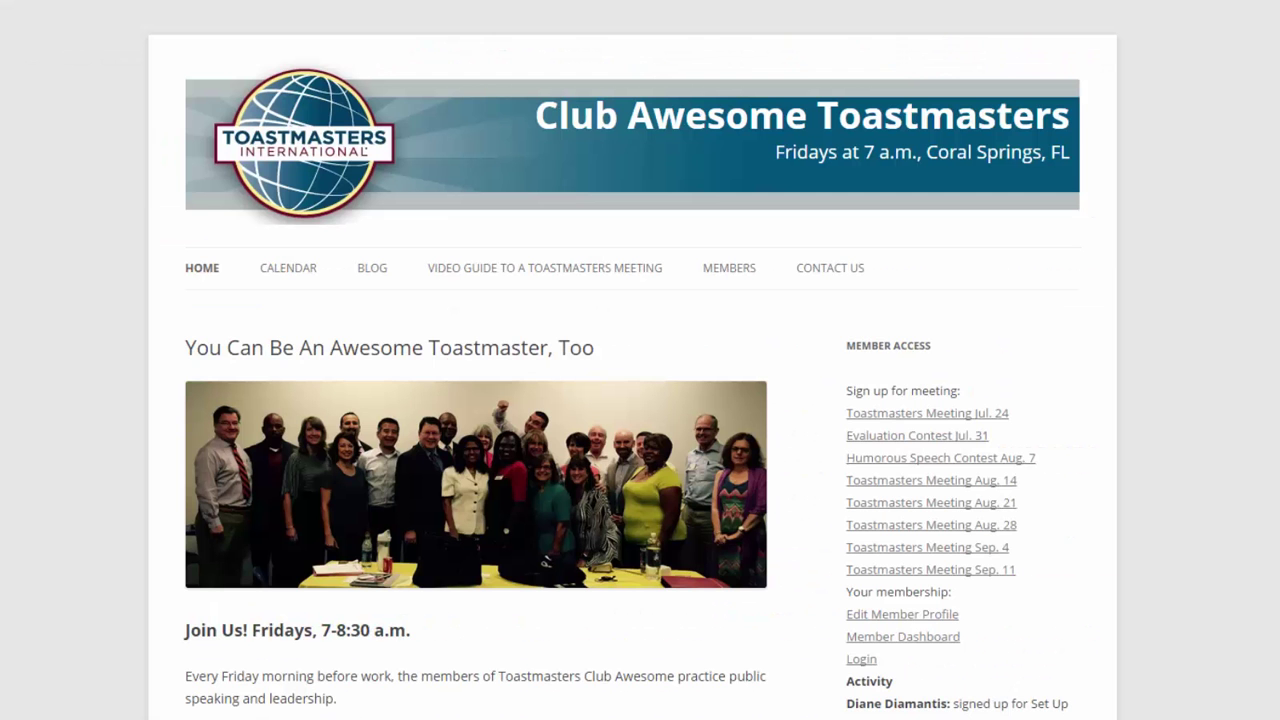
{"action": "scroll", "coordinate": [632, 400], "scroll_direction": "down", "scroll_amount": 8}
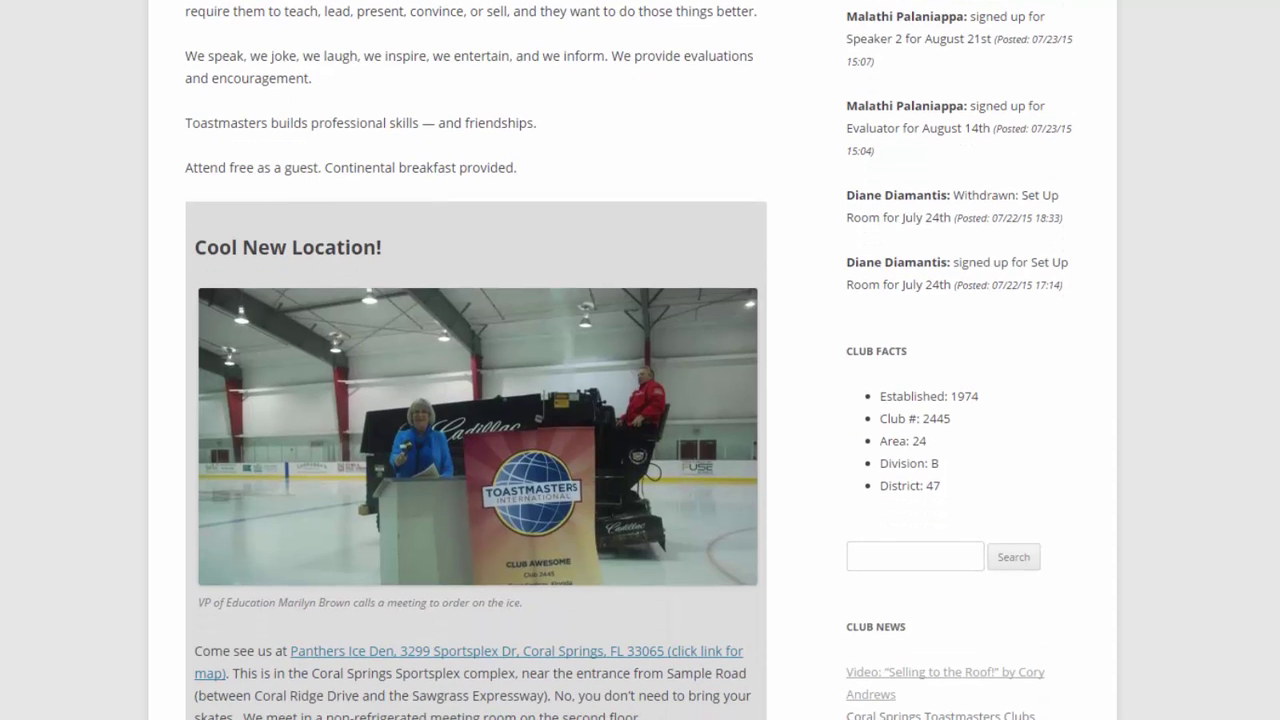
{"action": "scroll", "coordinate": [632, 400], "scroll_direction": "up", "scroll_amount": 8}
{"action": "left_click", "coordinate": [374, 270]}
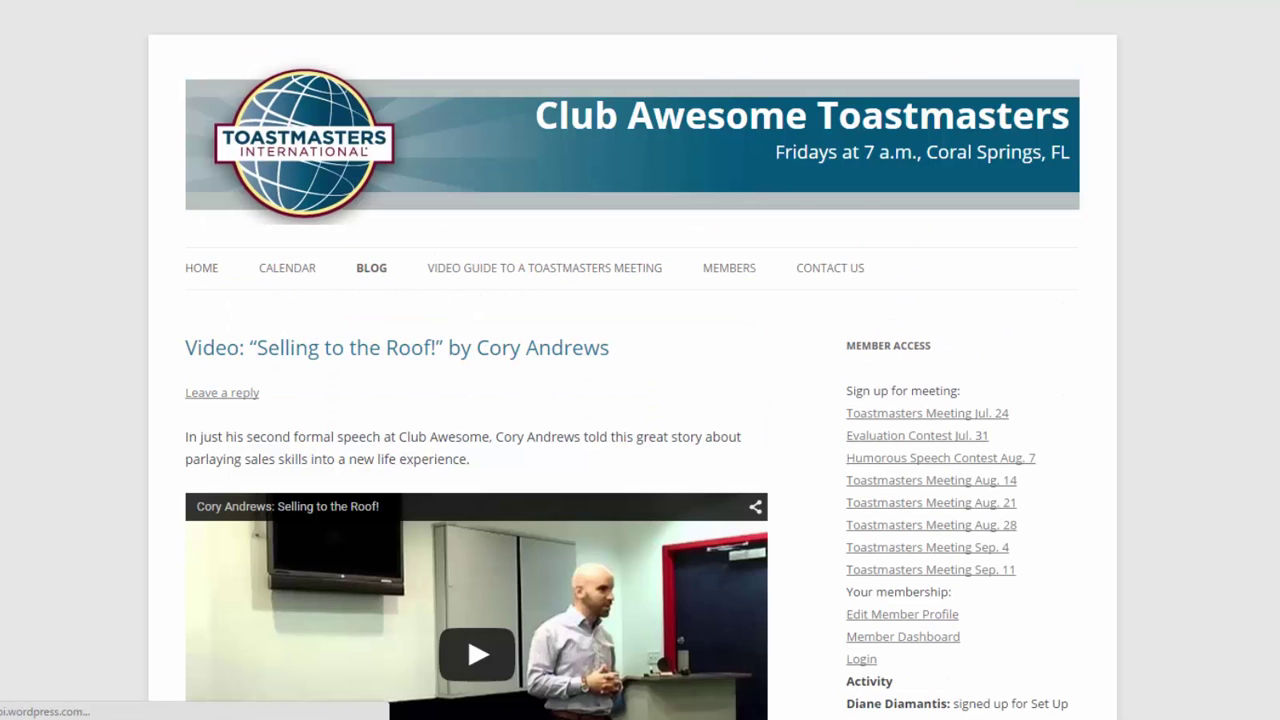
{"action": "scroll", "coordinate": [236, 343], "scroll_direction": "down", "scroll_amount": 6}
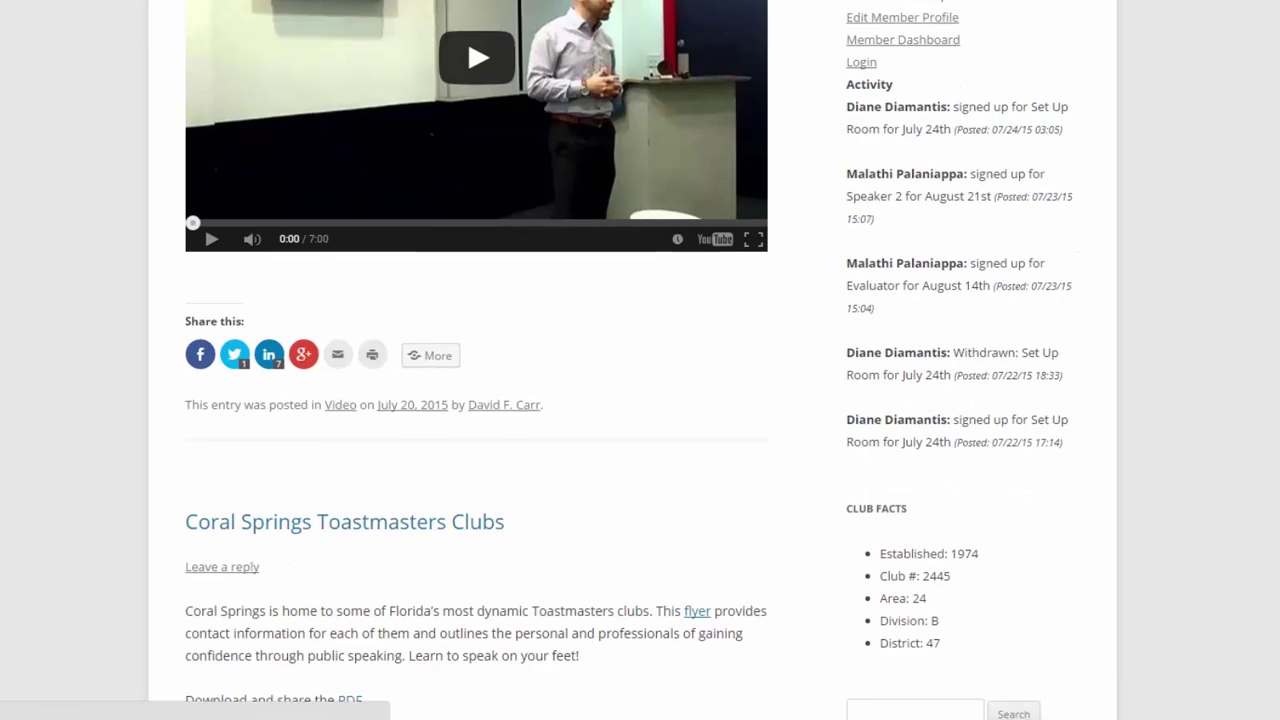
Step: Tweet the 'Selling to the Roof!' post adding ' - great speech at Club Awesome #Toastmasters #tmd47'
{"action": "left_click", "coordinate": [236, 341]}
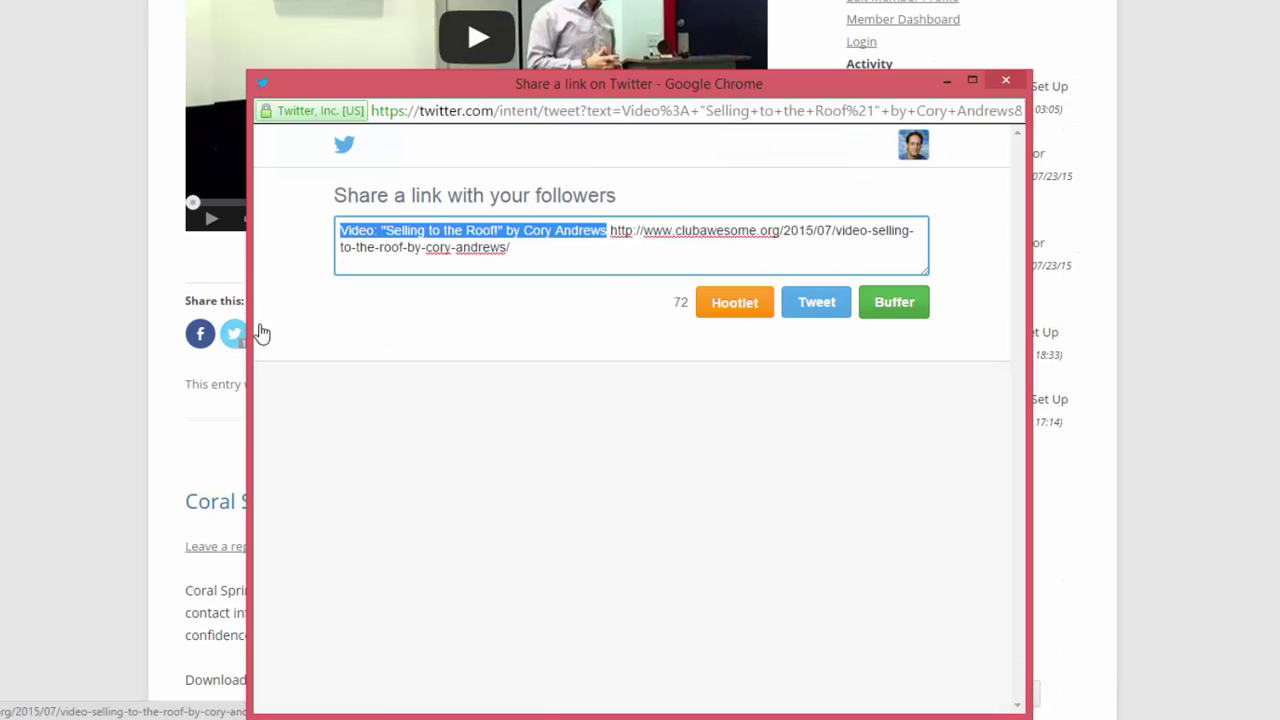
{"action": "left_click", "coordinate": [649, 262]}
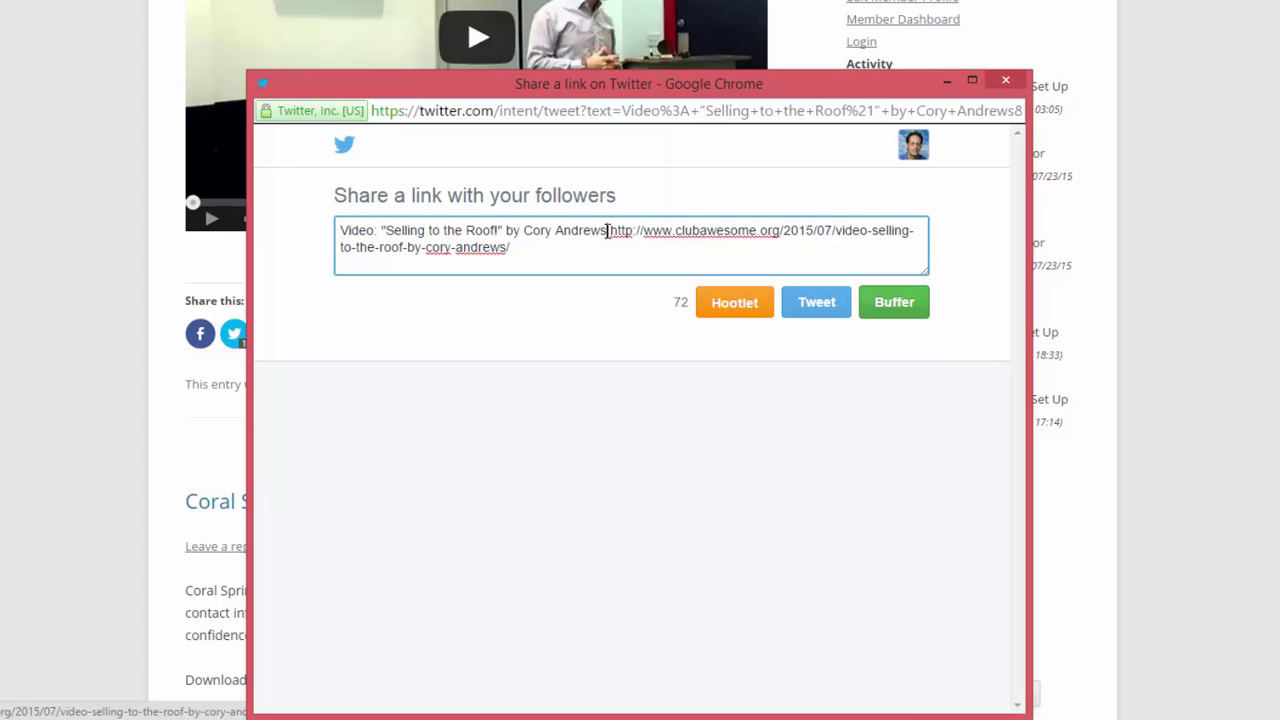
{"action": "type", "text": "- great speech at Club Awesome #Toastmasters "}
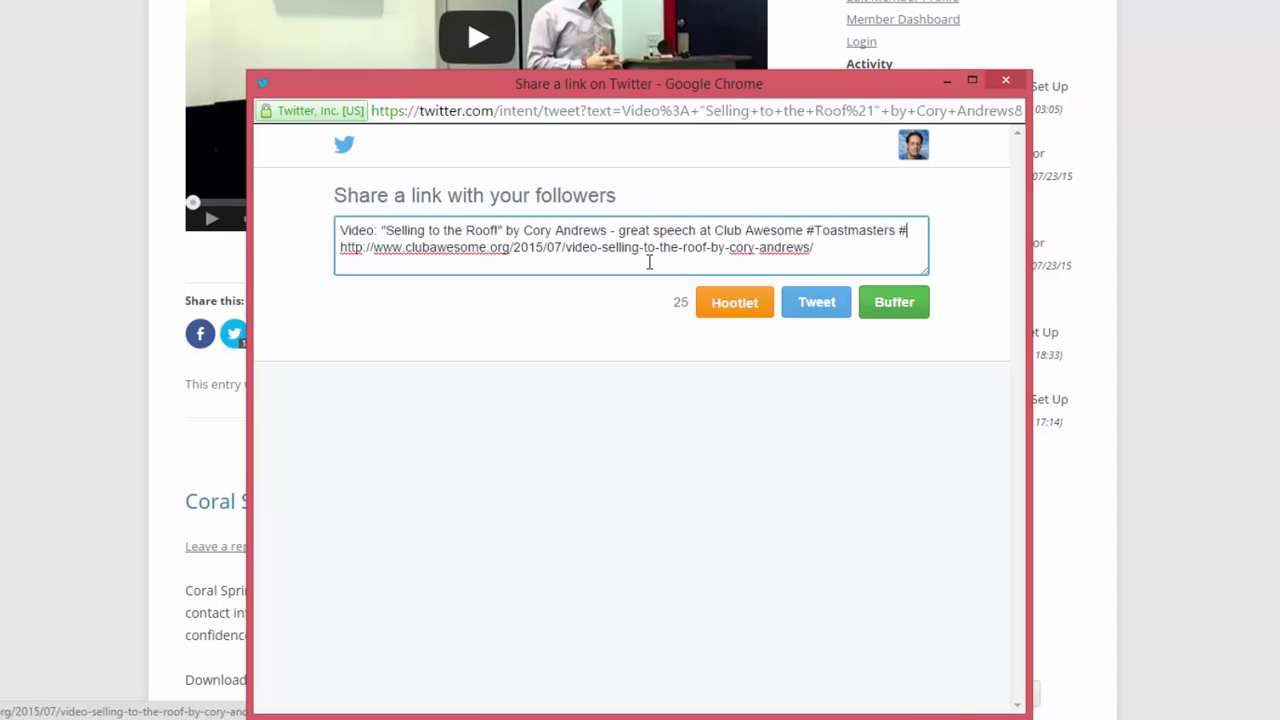
{"action": "type", "text": "#tmd"}
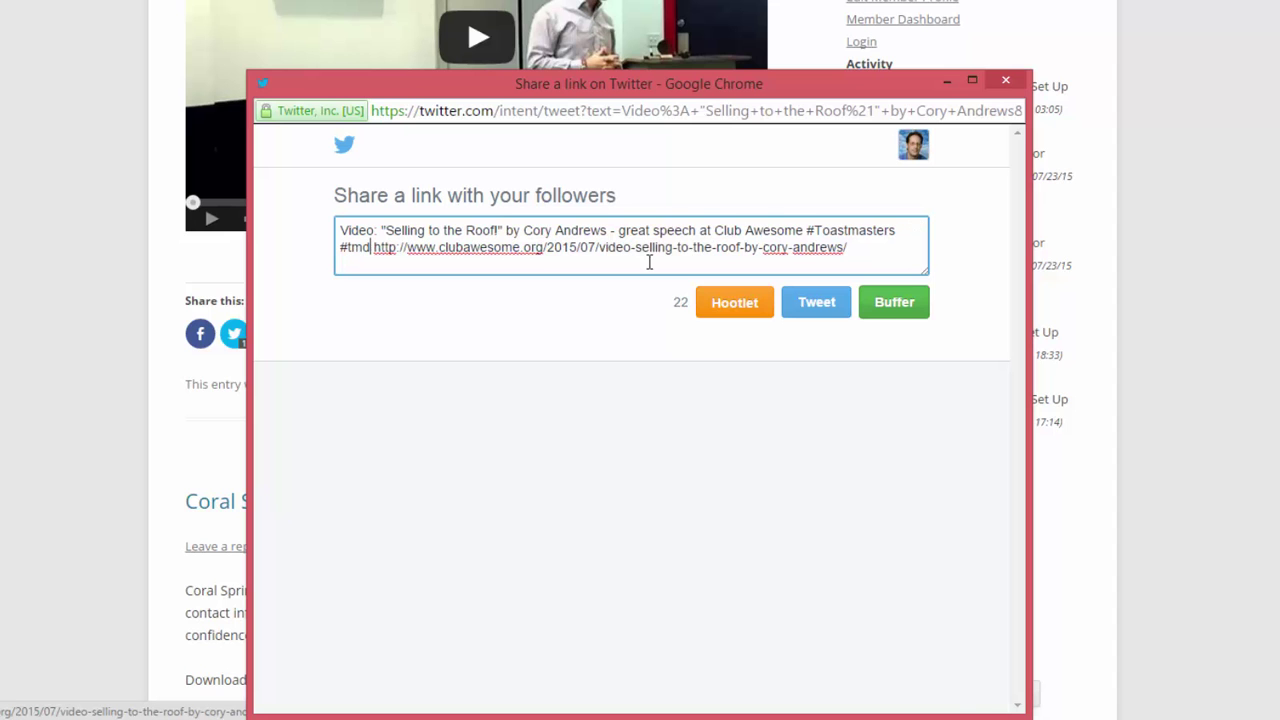
{"action": "type", "text": "47"}
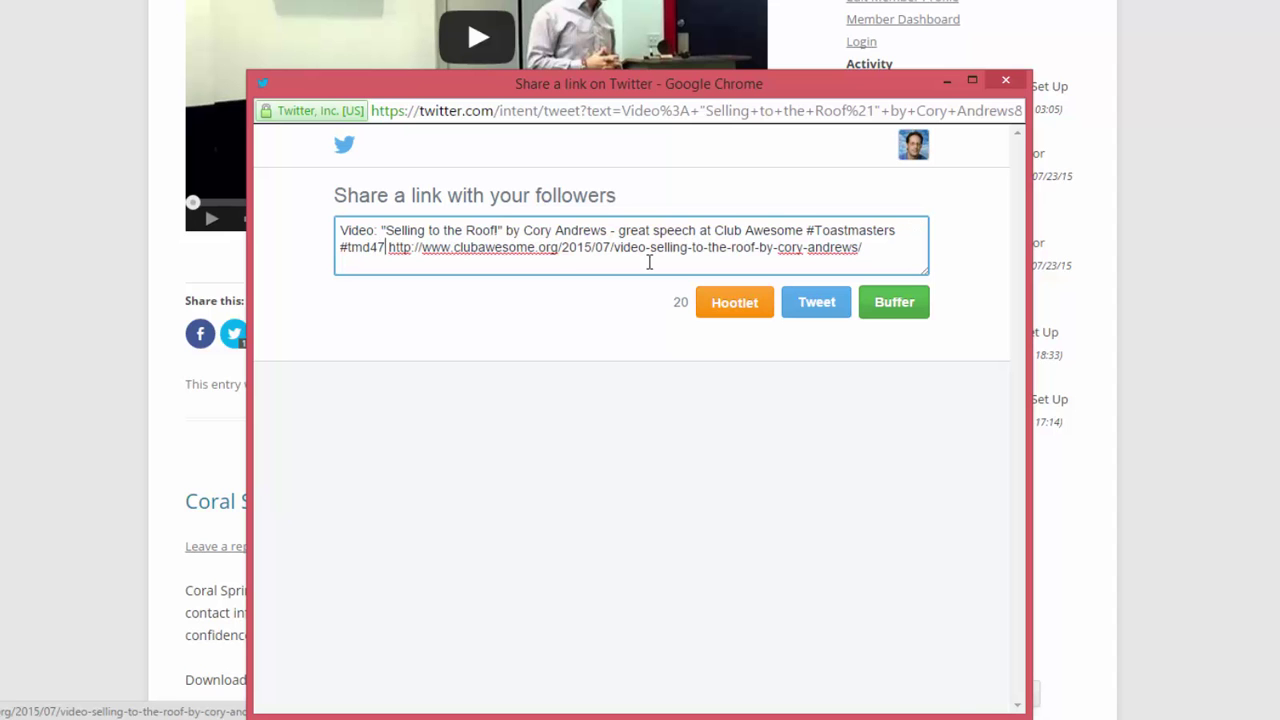
{"action": "left_click", "coordinate": [824, 312]}
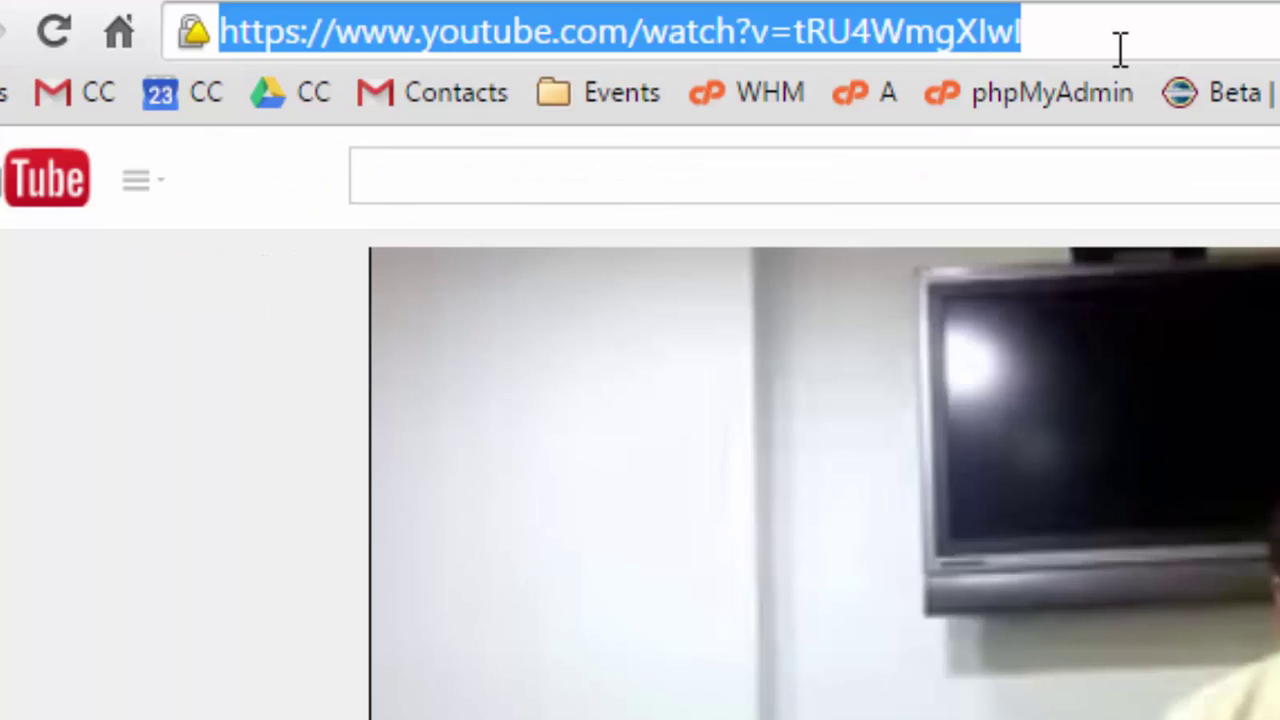
Step: Paste the YouTube video link into the Disney and South Florida post and publish it
{"action": "type", "text": "https://www.youtube.com/watch?v=tRU4WmgXIwI"}
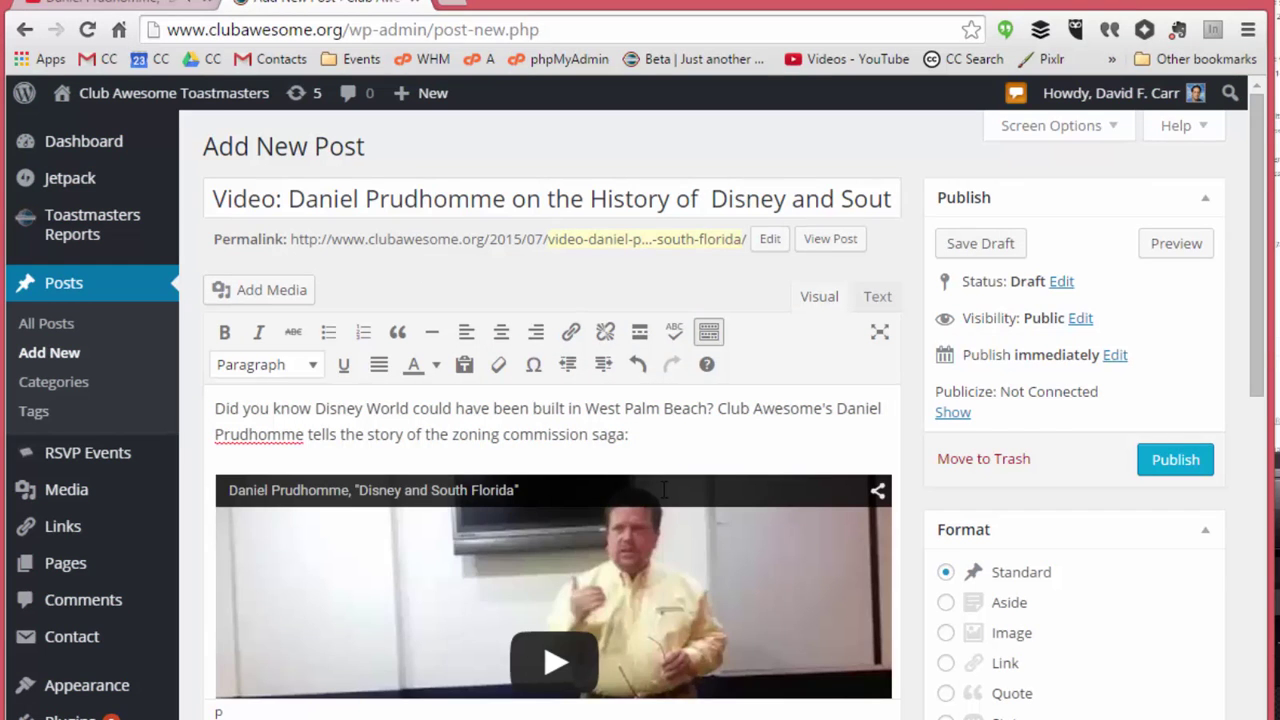
{"action": "left_click", "coordinate": [1176, 462]}
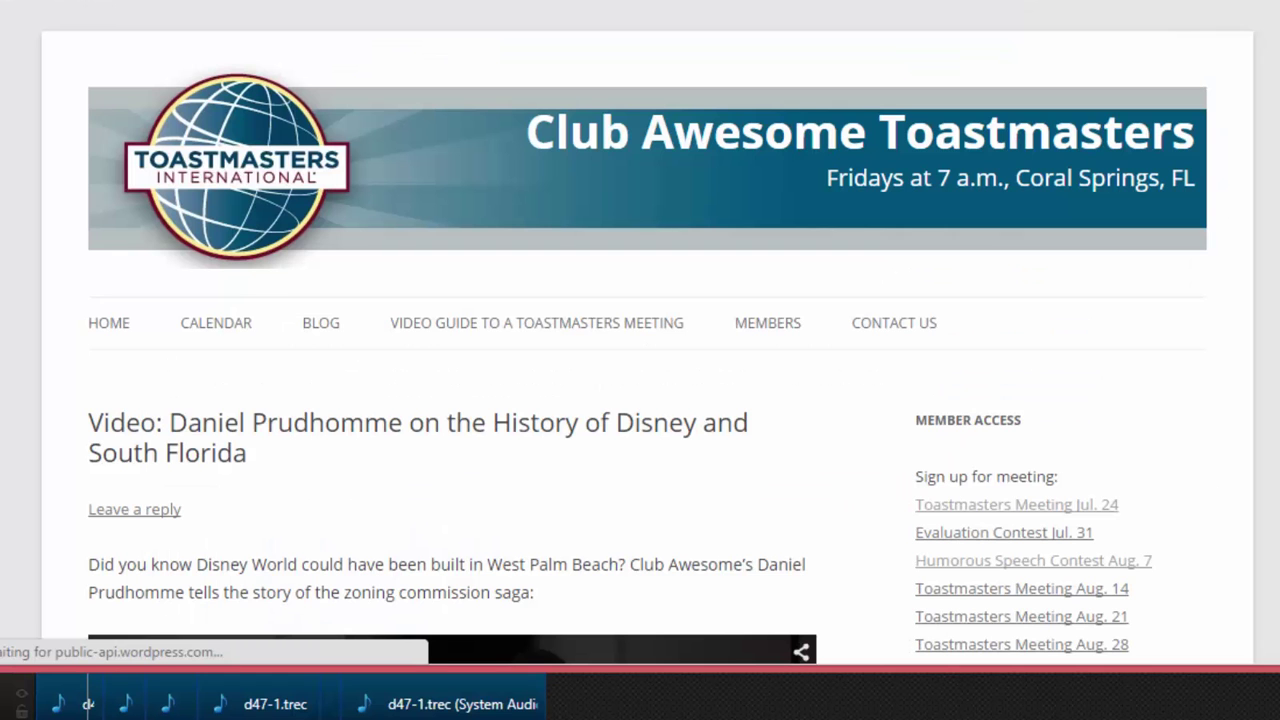
Step: Take the Toastmaster of the Day role for the August 28, 2015 meeting
{"action": "scroll", "coordinate": [648, 340], "scroll_direction": "down", "scroll_amount": 3}
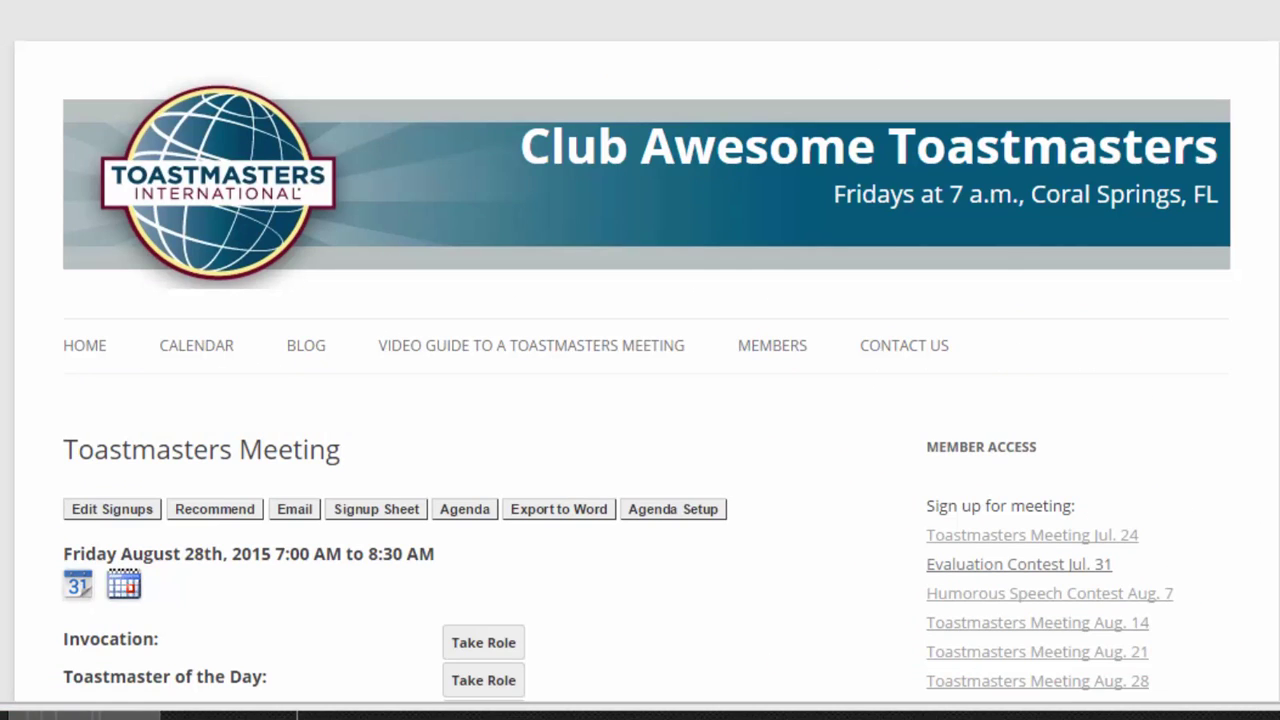
{"action": "scroll", "coordinate": [595, 405], "scroll_direction": "down", "scroll_amount": 3}
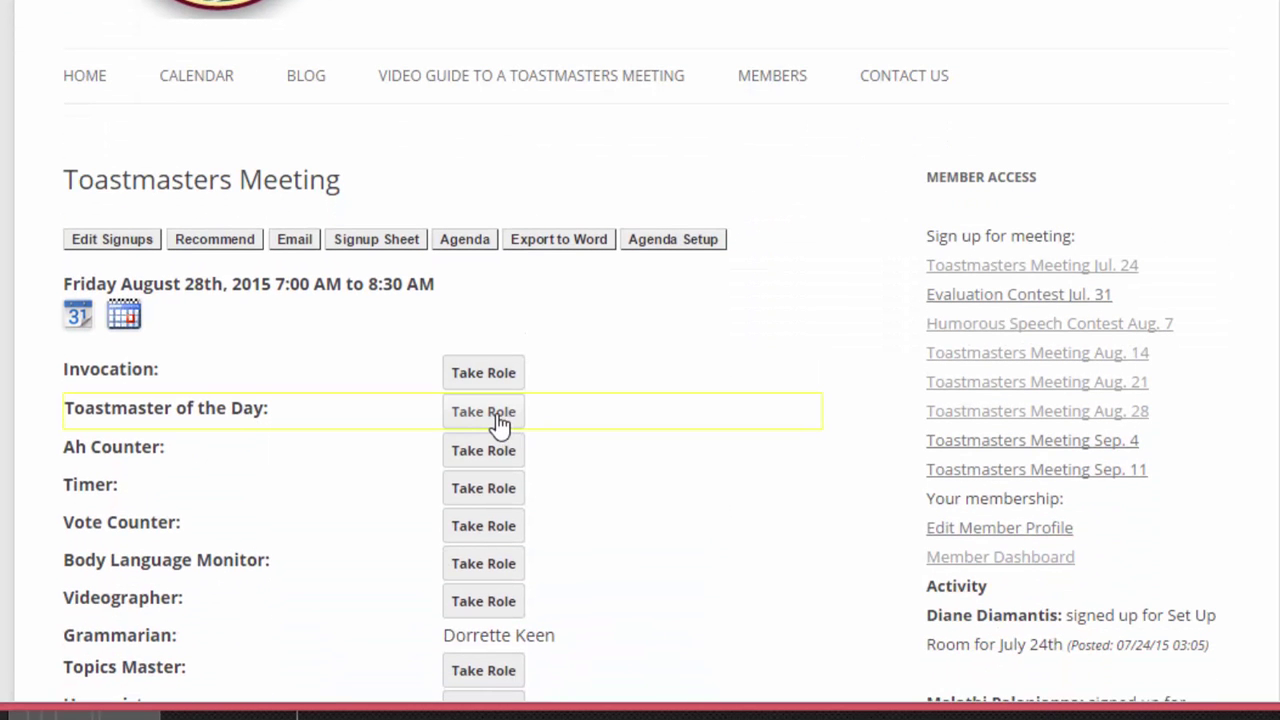
{"action": "left_click", "coordinate": [499, 424]}
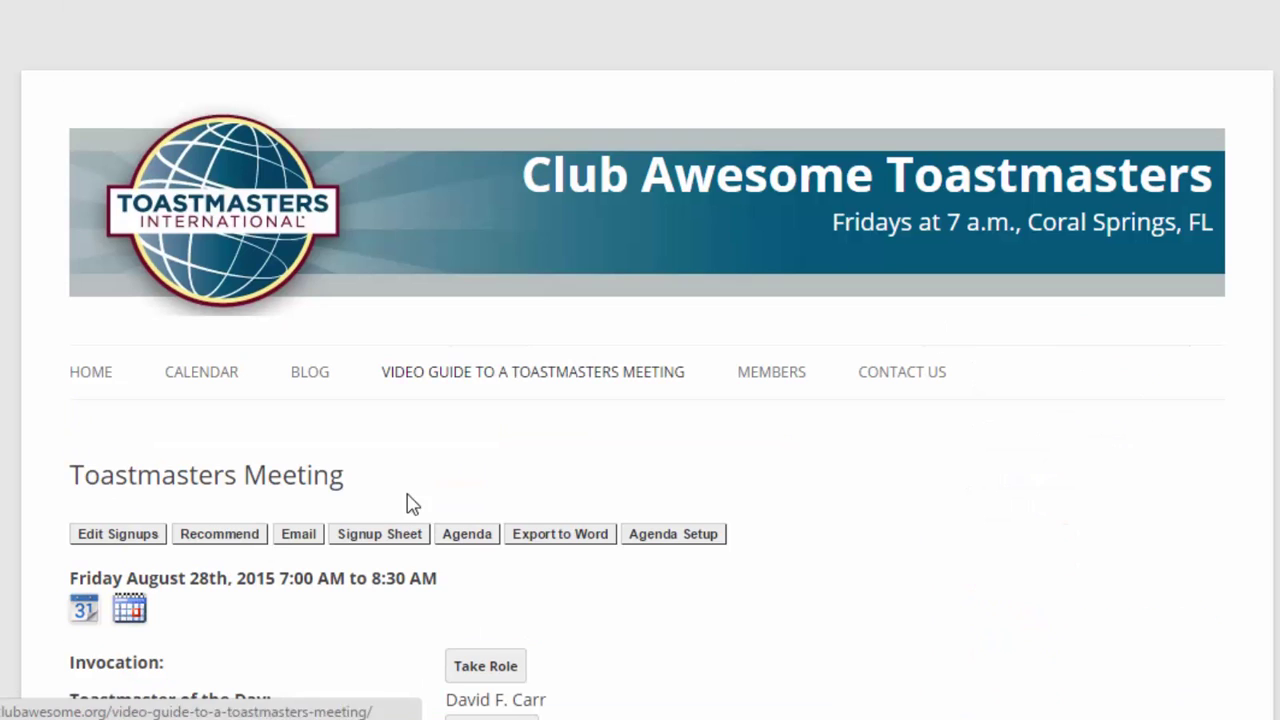
Step: Recommend a club member as Speaker for the August 28, 2015 meeting and save it
{"action": "left_click", "coordinate": [217, 534]}
{"action": "scroll", "coordinate": [640, 400], "scroll_direction": "down", "scroll_amount": 3}
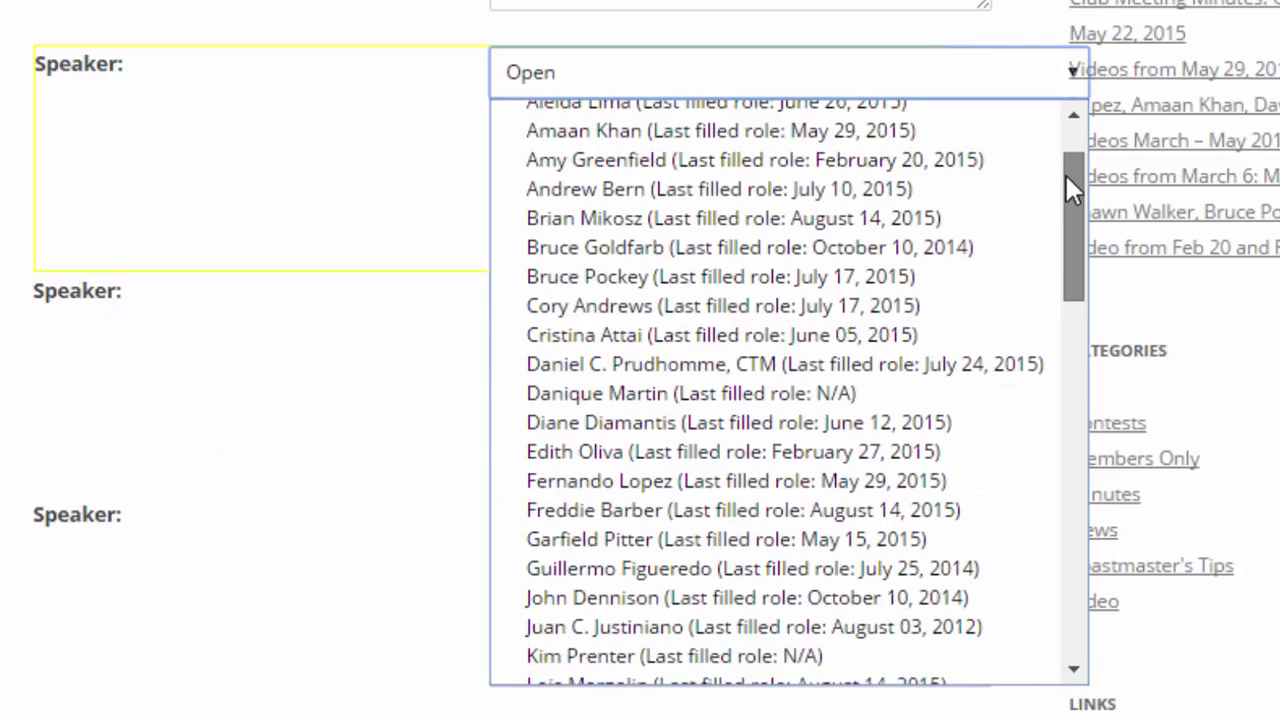
{"action": "left_click_drag", "start_coordinate": [1072, 185], "coordinate": [1080, 300]}
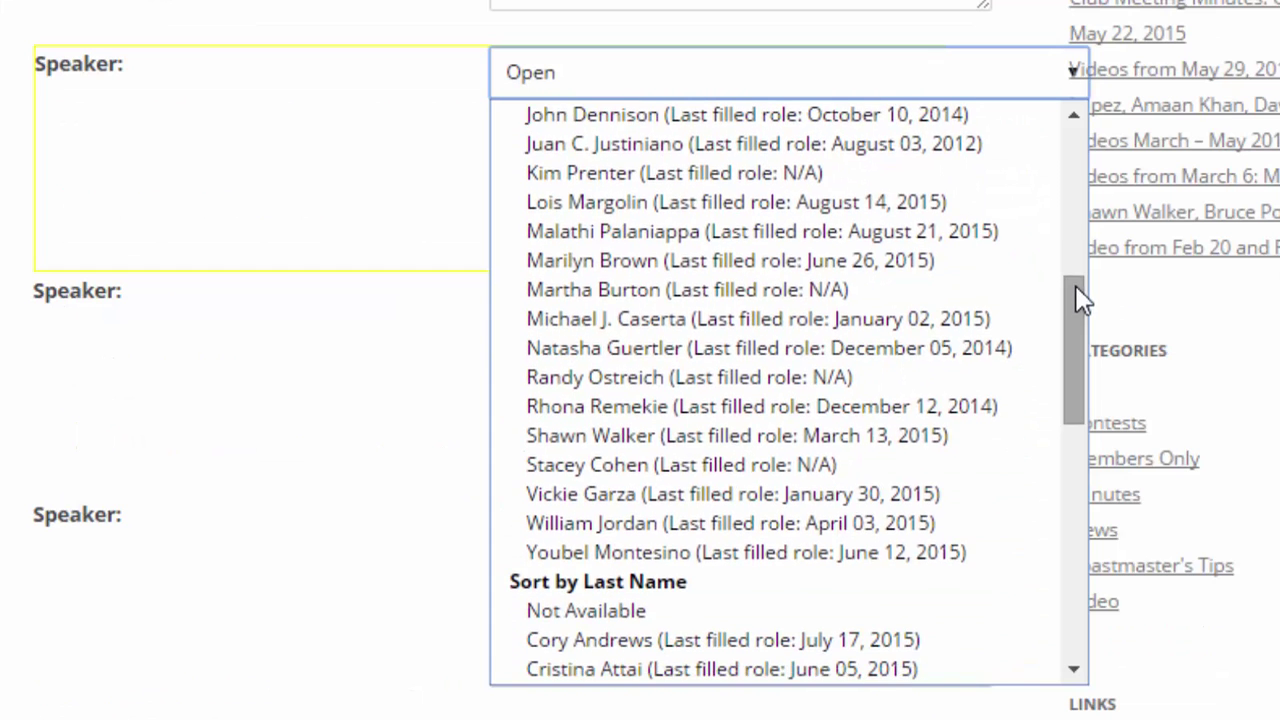
{"action": "left_click", "coordinate": [1011, 318]}
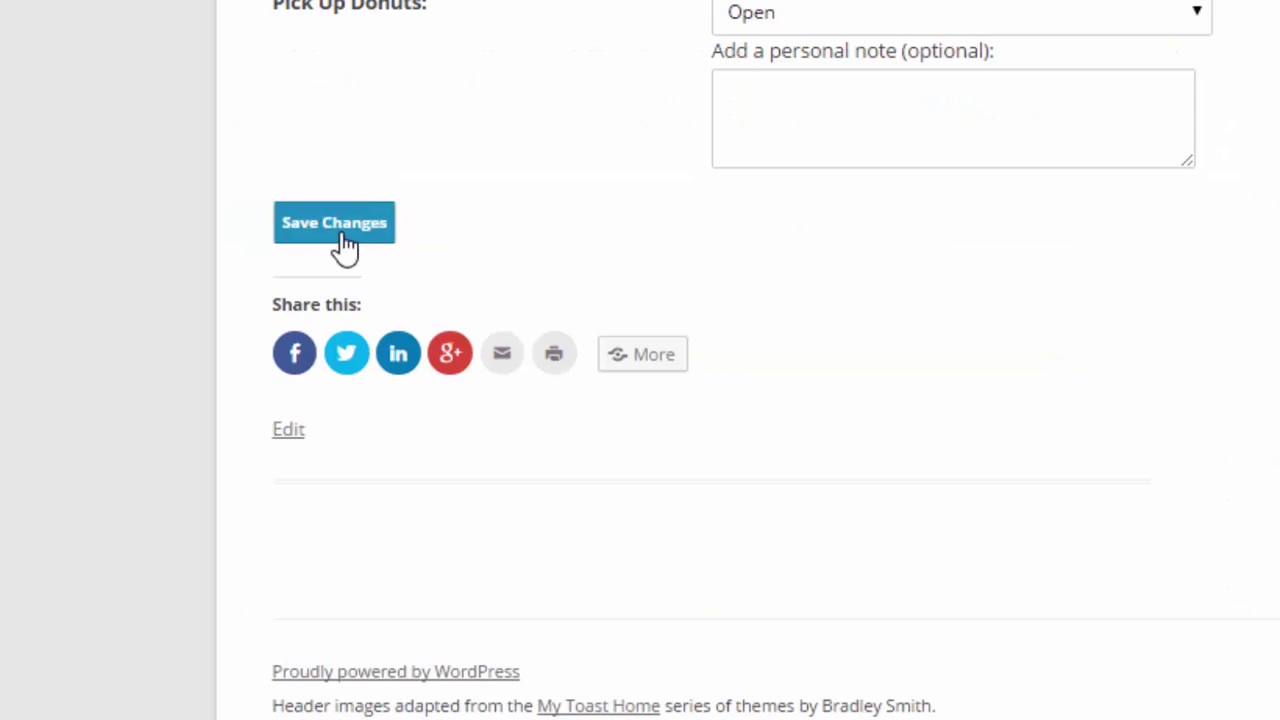
{"action": "left_click", "coordinate": [351, 225]}
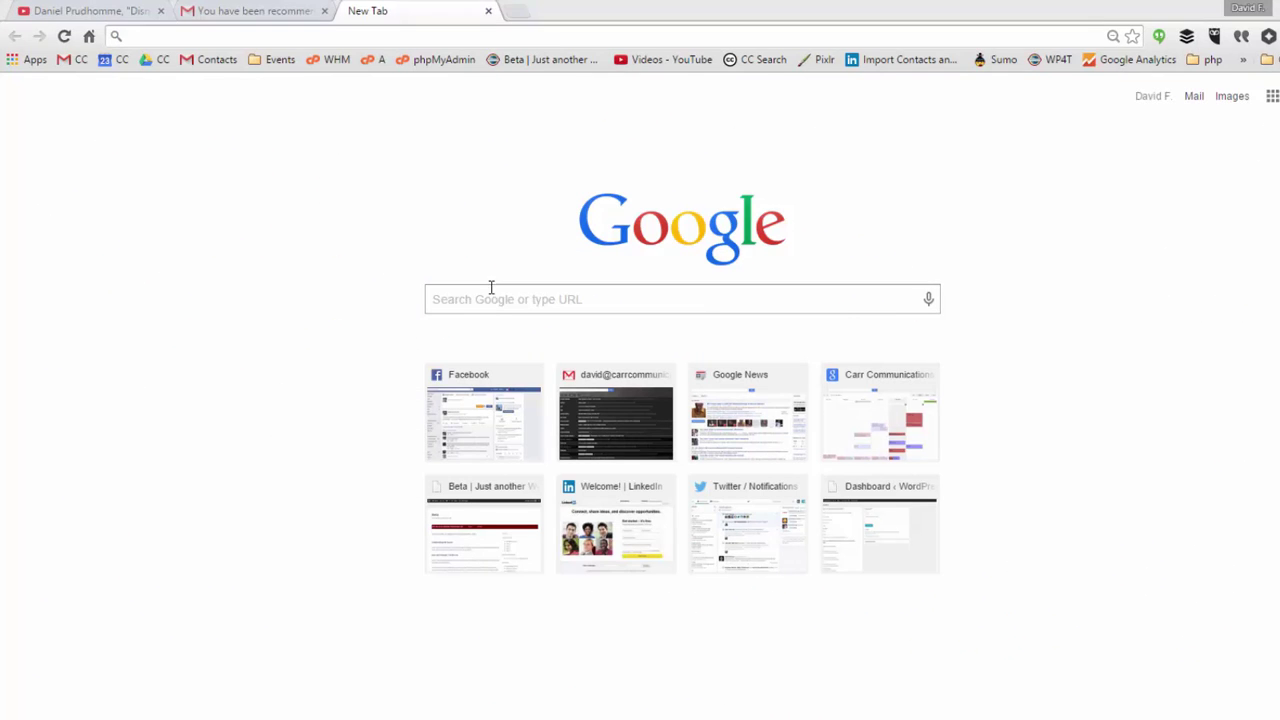
Step: Search 'wordpress toastmasters' and open the WordPress for Toastmasters free-site sign-up page
{"action": "left_click", "coordinate": [480, 297]}
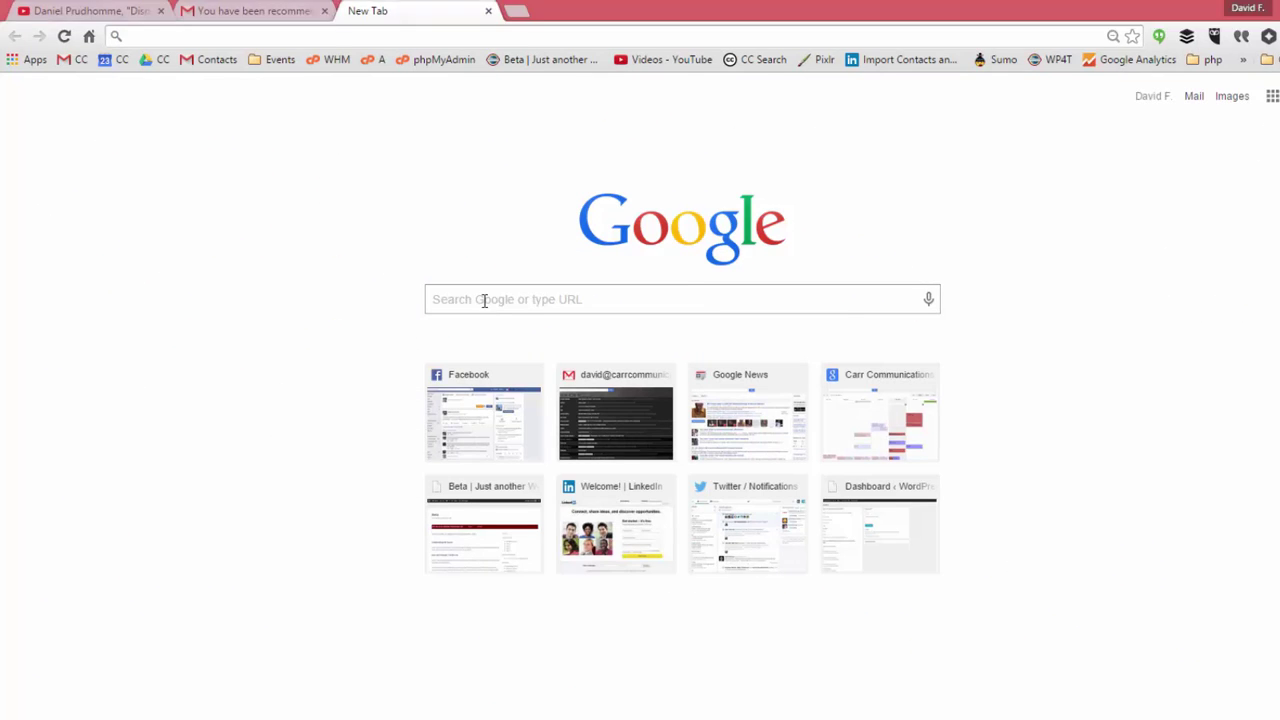
{"action": "type", "text": "wordpress toastmast"}
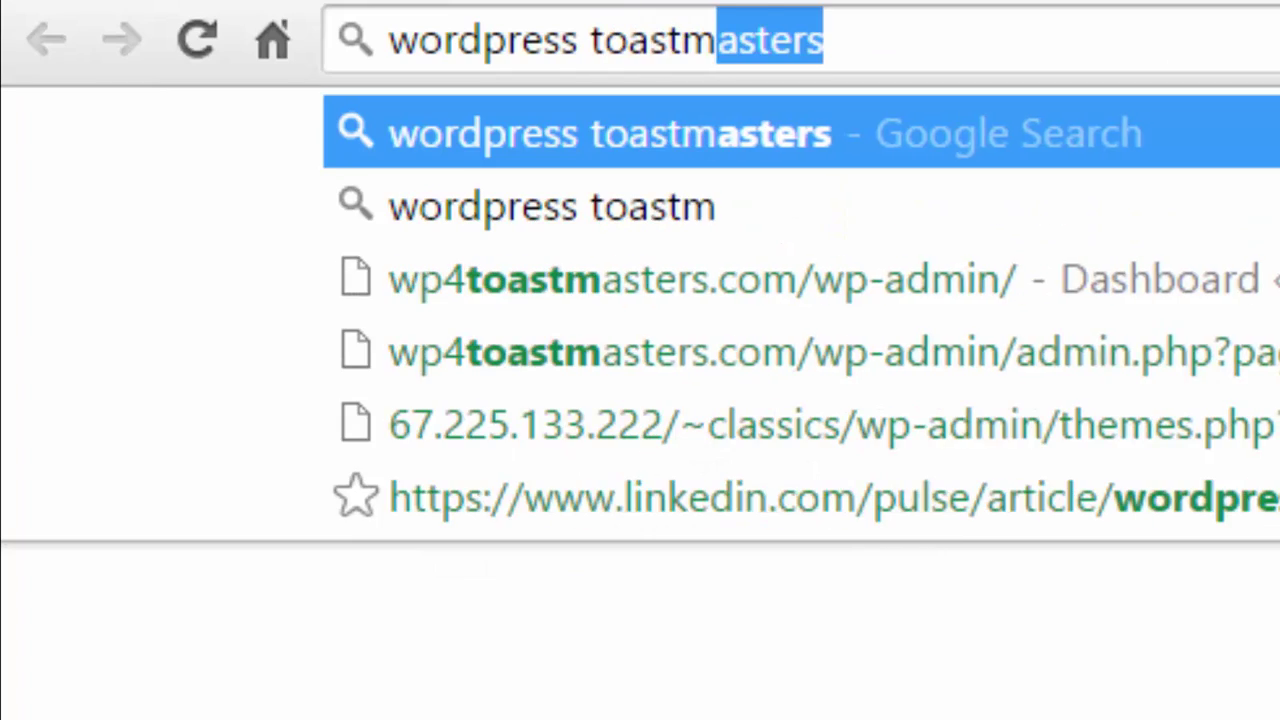
{"action": "type", "text": "ers"}
{"action": "key", "text": "Return"}
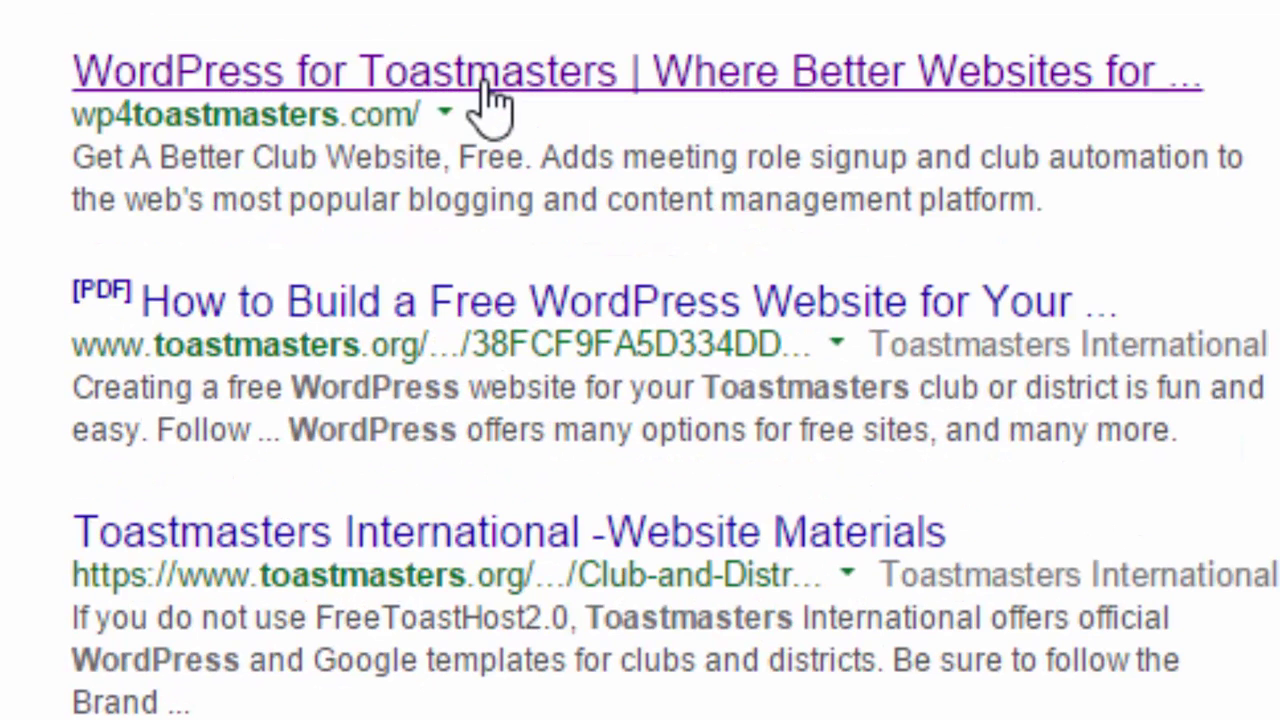
{"action": "left_click", "coordinate": [480, 105]}
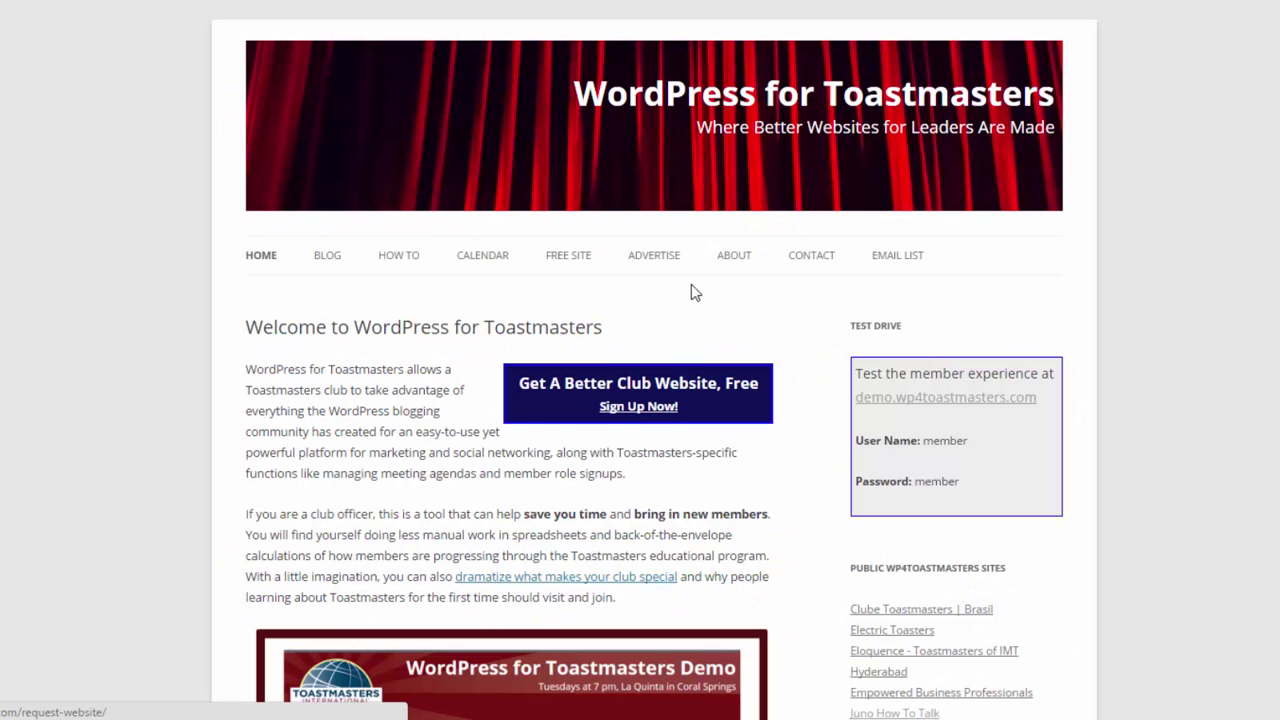
{"action": "left_click", "coordinate": [636, 412]}
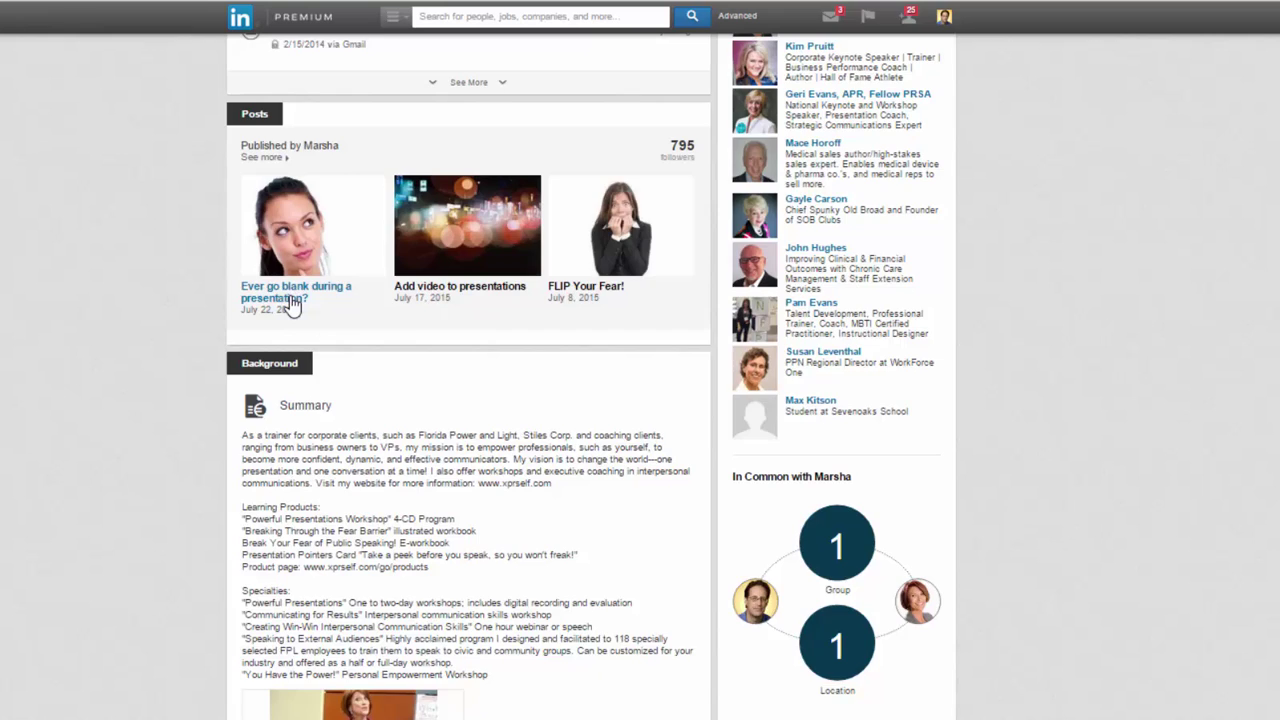
Step: Open the 'Ever go blank during a presentation?' LinkedIn article and tweet it
{"action": "left_click", "coordinate": [290, 300]}
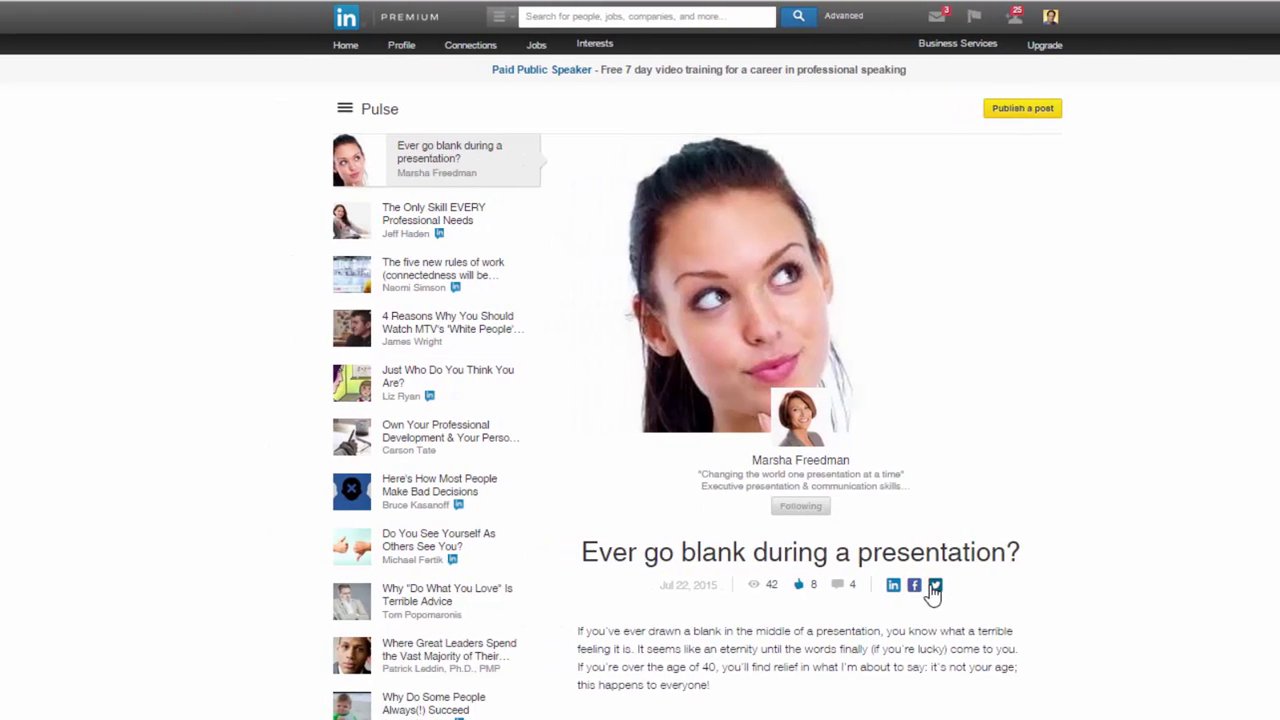
{"action": "left_click", "coordinate": [968, 587]}
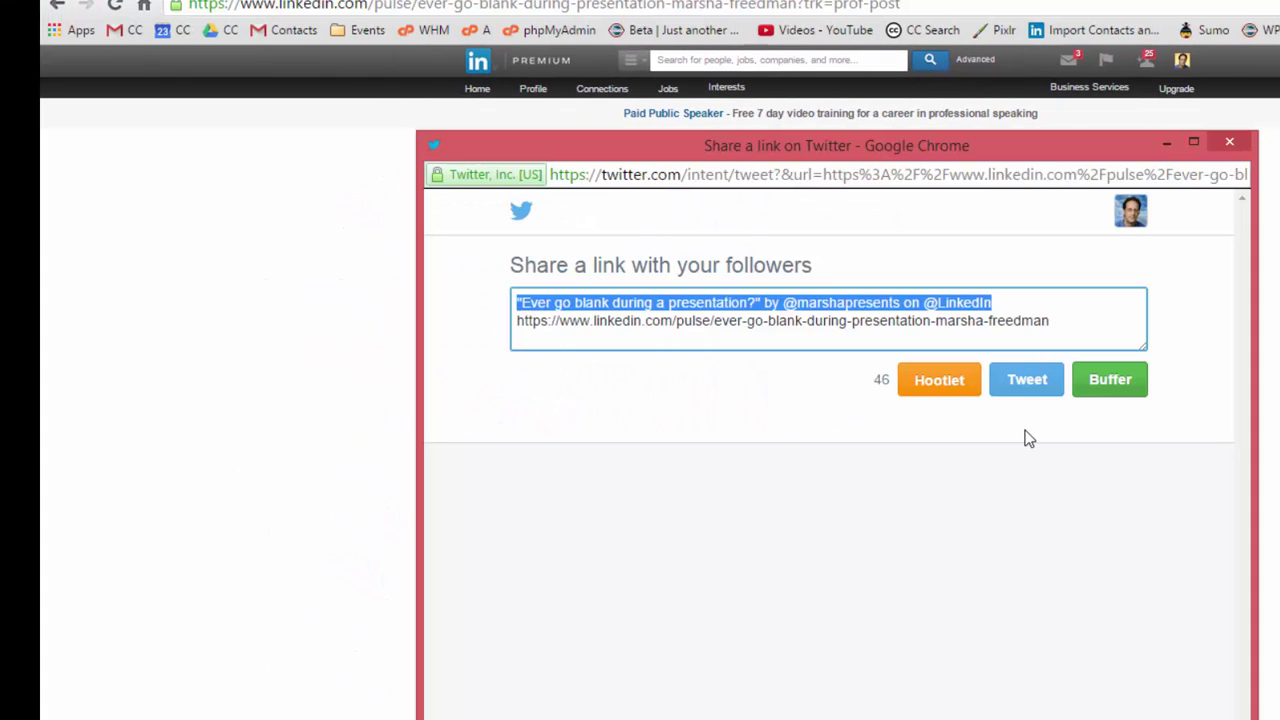
{"action": "left_click", "coordinate": [1020, 380]}
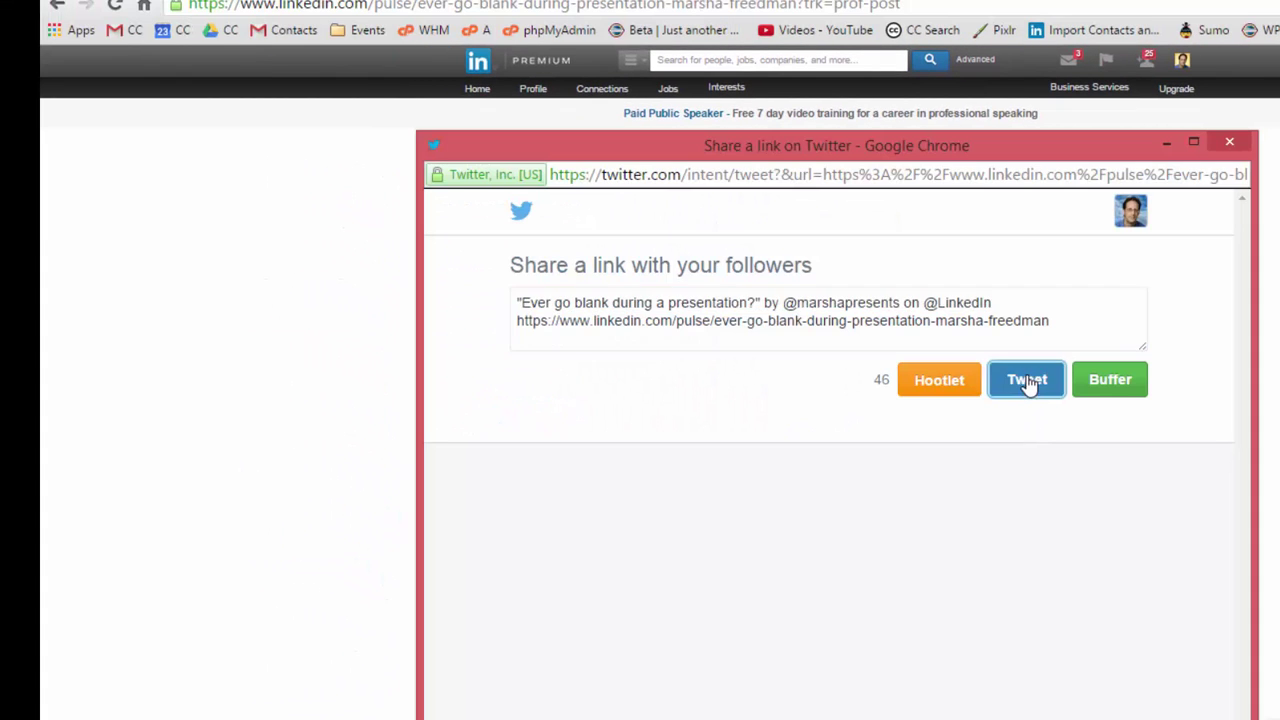
{"action": "left_click", "coordinate": [1247, 148]}
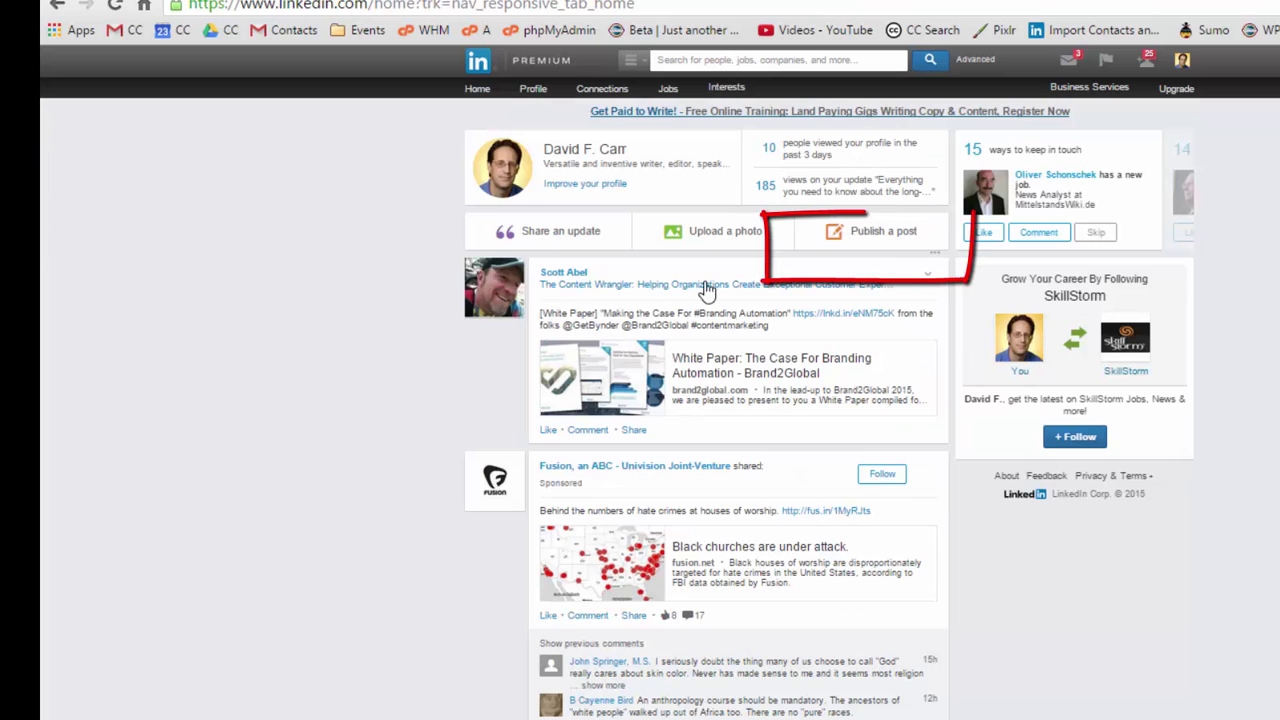
{"action": "left_click", "coordinate": [884, 240]}
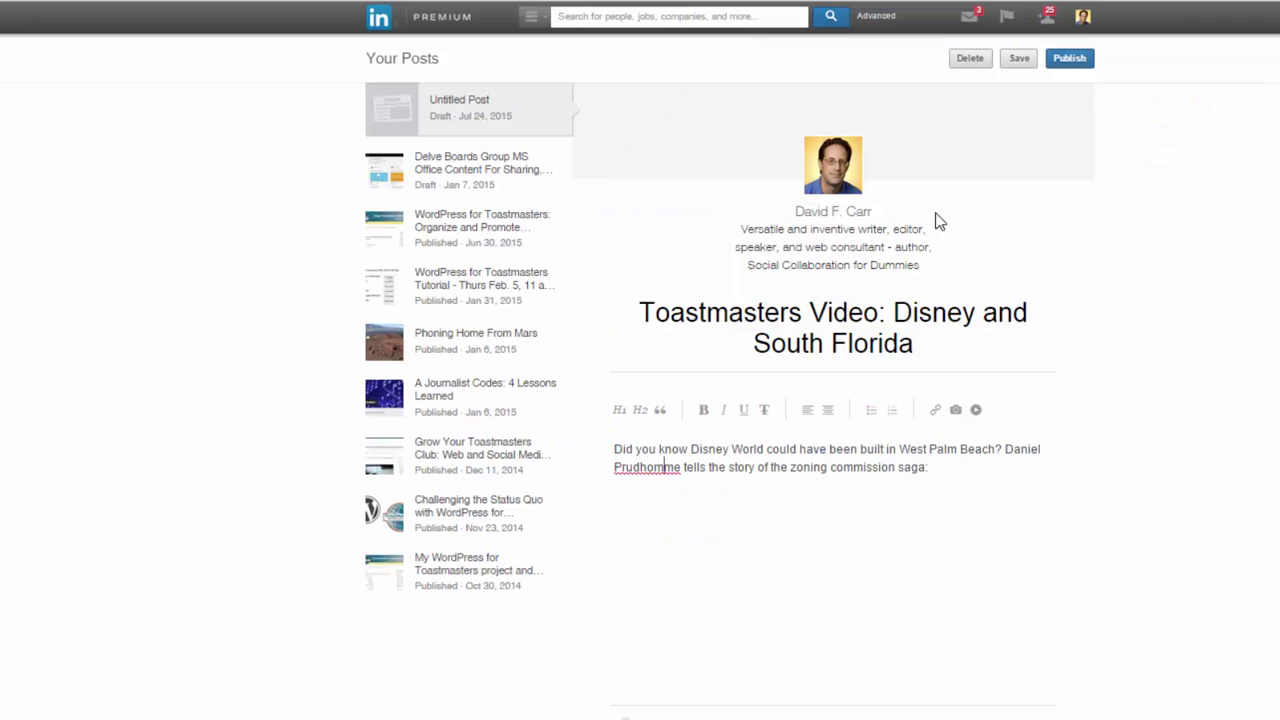
{"action": "type", "text": "of Club Awesome Toastmast "}
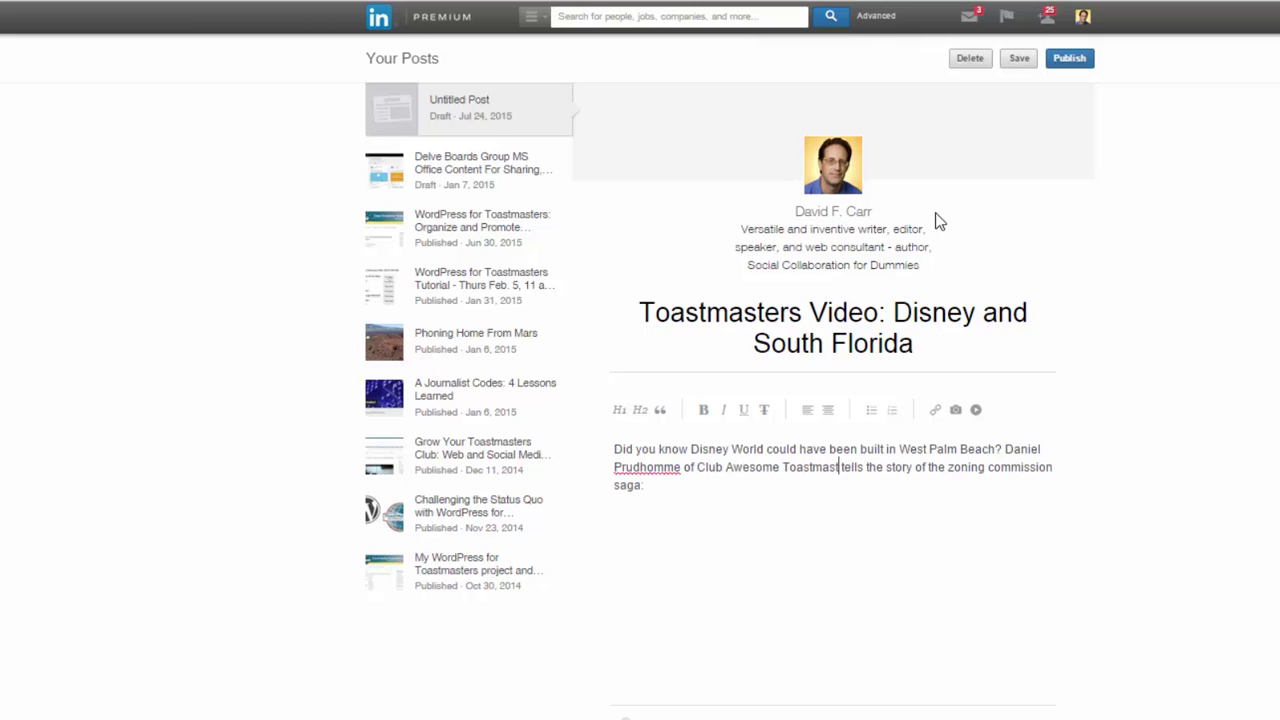
{"action": "type", "text": "ers in Coral Springs"}
{"action": "key", "text": "Left"}
{"action": "key", "text": "Left"}
{"action": "key", "text": "Left"}
{"action": "key", "text": "Left"}
{"action": "key", "text": "Left"}
{"action": "key", "text": "Left"}
{"action": "key", "text": "Left"}
{"action": "key", "text": "Left"}
{"action": "key", "text": "Left"}
{"action": "key", "text": "Left"}
{"action": "key", "text": "Left"}
{"action": "key", "text": "Left"}
{"action": "key", "text": "Left"}
{"action": "key", "text": "Left"}
{"action": "key", "text": "Left"}
{"action": "key", "text": "Left"}
{"action": "key", "text": "Left"}
{"action": "key", "text": "Left"}
{"action": "key", "text": "shift+Left"}
{"action": "key", "text": "shift+Left"}
{"action": "key", "text": "shift+Left"}
{"action": "key", "text": "shift+Left"}
{"action": "key", "text": "shift+Left"}
{"action": "key", "text": "shift+Left"}
{"action": "key", "text": "shift+Left"}
{"action": "key", "text": "shift+Left"}
{"action": "key", "text": "shift+Left"}
{"action": "key", "text": "shift+Left"}
{"action": "key", "text": "shift+Left"}
{"action": "key", "text": "shift+Left"}
{"action": "key", "text": "shift+Left"}
{"action": "key", "text": "shift+Left"}
{"action": "key", "text": "shift+Left"}
{"action": "key", "text": "shift+Left"}
{"action": "key", "text": "shift+Left"}
{"action": "key", "text": "shift+Left"}
{"action": "key", "text": "shift+Left"}
{"action": "key", "text": "shift+Left"}
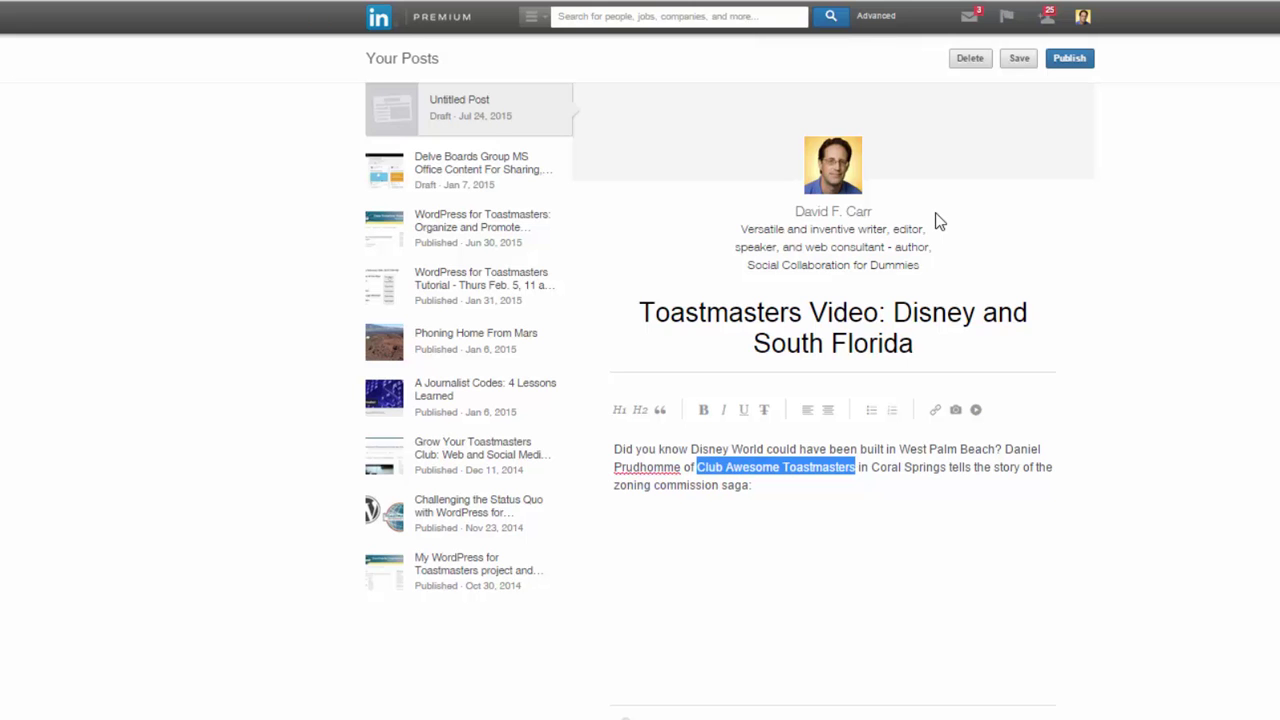
{"action": "left_click", "coordinate": [936, 412]}
{"action": "type", "text": "http://www.clubawesome.org"}
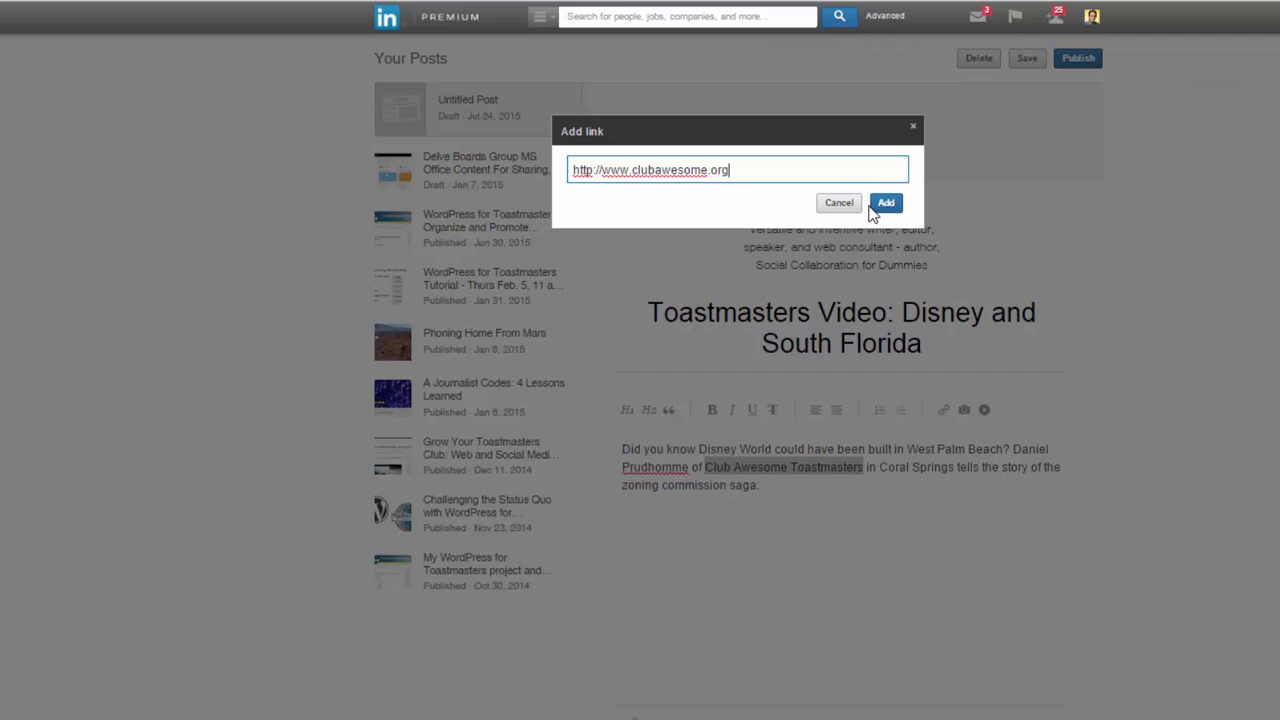
{"action": "left_click", "coordinate": [886, 203]}
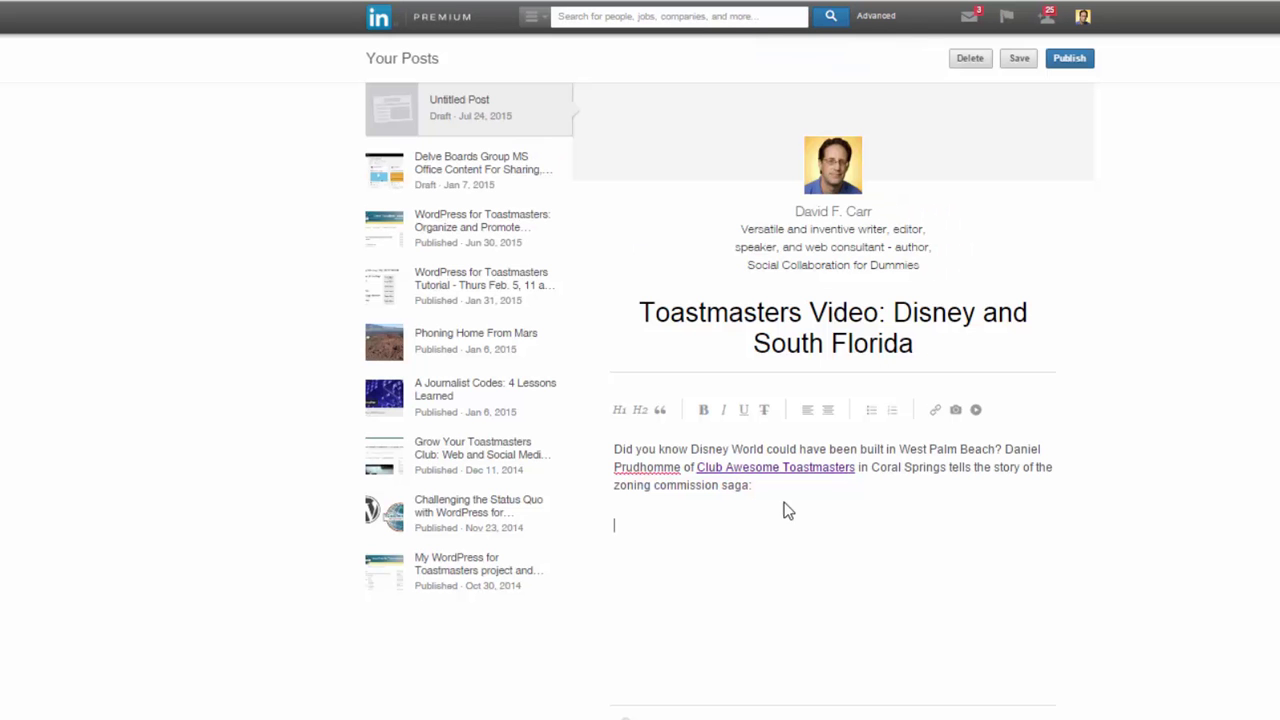
{"action": "left_click", "coordinate": [976, 411]}
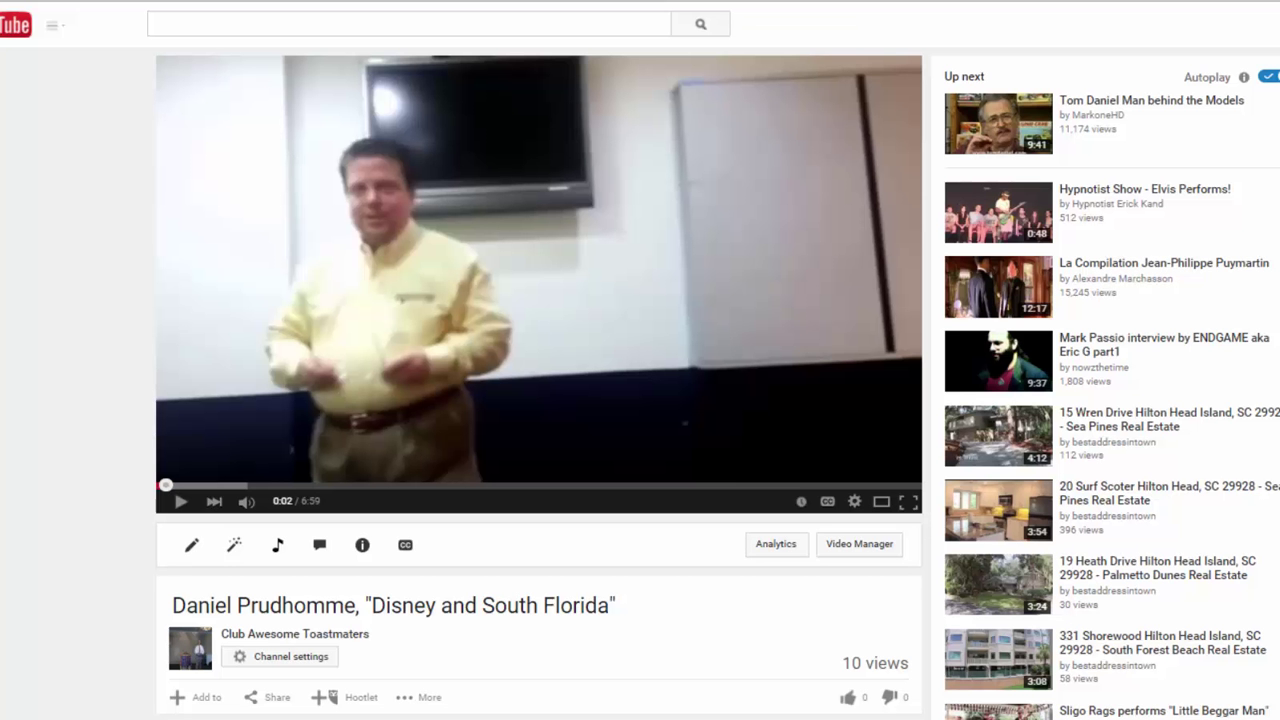
Step: Bring up the embed code for the 'Disney and South Florida' YouTube video
{"action": "scroll", "coordinate": [729, 370], "scroll_direction": "down", "scroll_amount": 3}
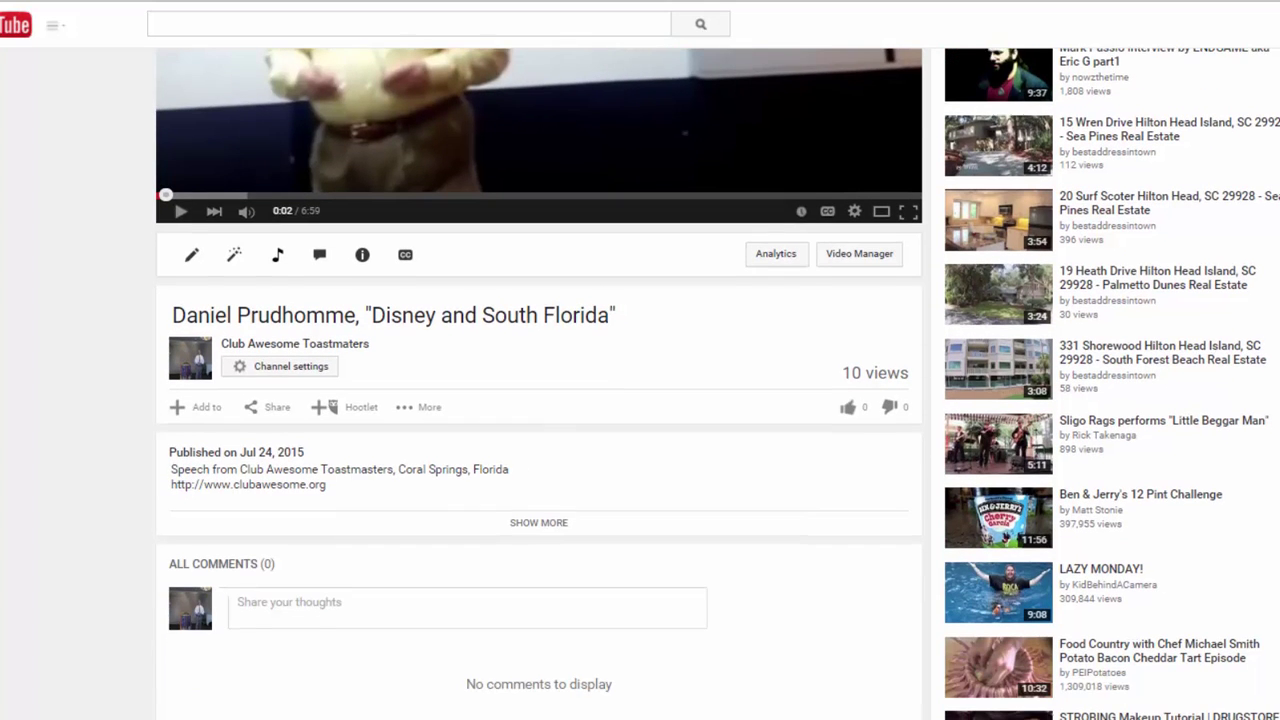
{"action": "left_click", "coordinate": [272, 413]}
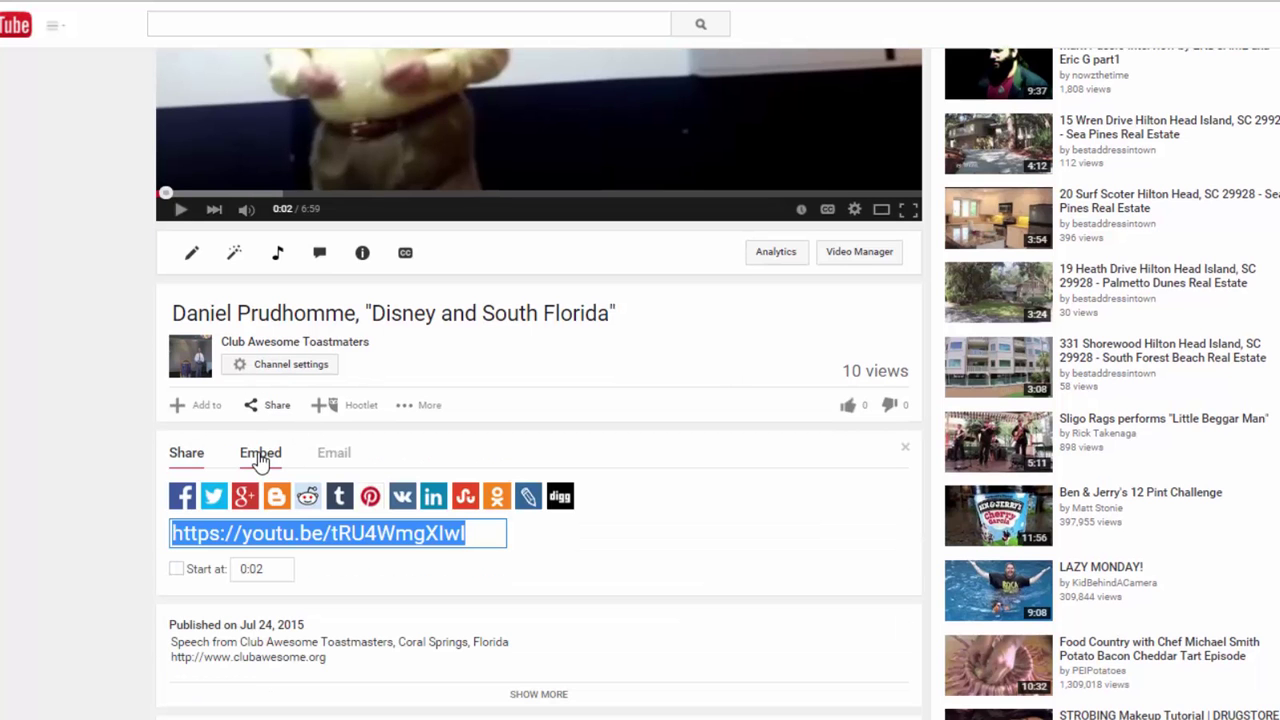
{"action": "left_click", "coordinate": [260, 453]}
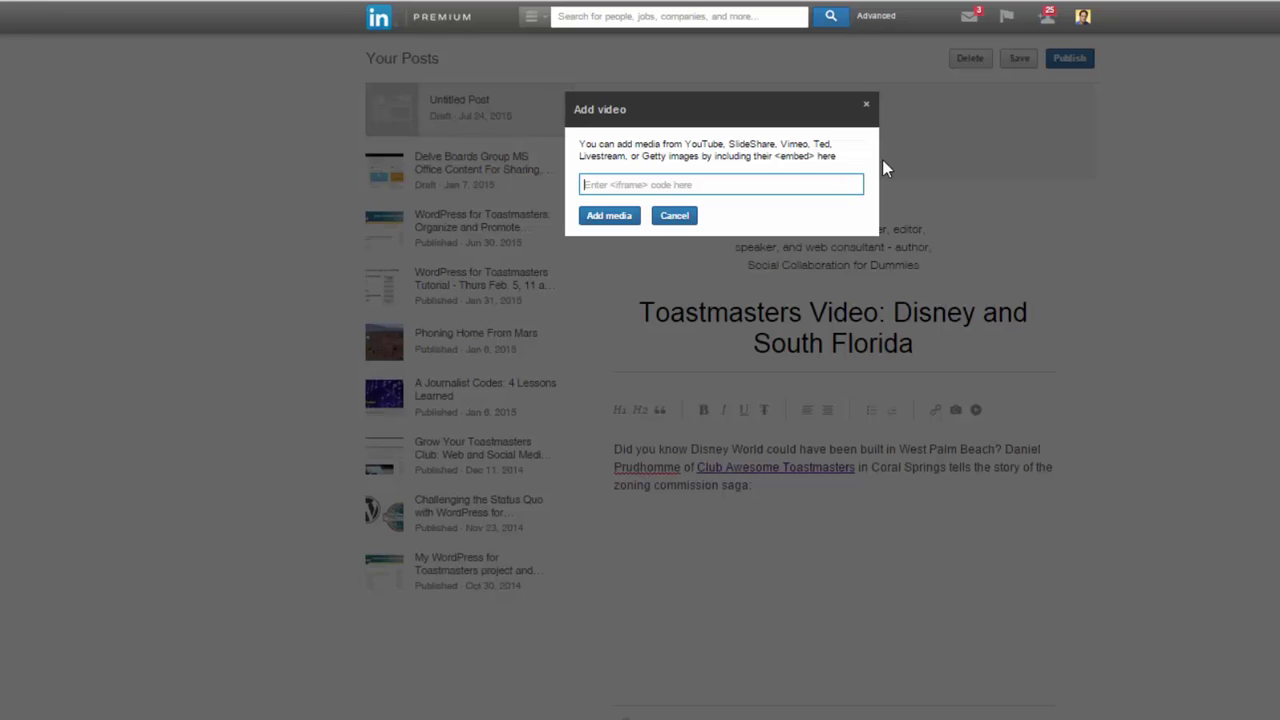
Step: Paste the iframe code to embed the Disney and South Florida YouTube speech video in the LinkedIn draft
{"action": "type", "text": "<iframe width=\"560\" height=\"315\" src=\"https://www.youtube.com/embed/tRU4WmqXIwI\" frameborder=\"0\" allowfullscreen></iframe>"}
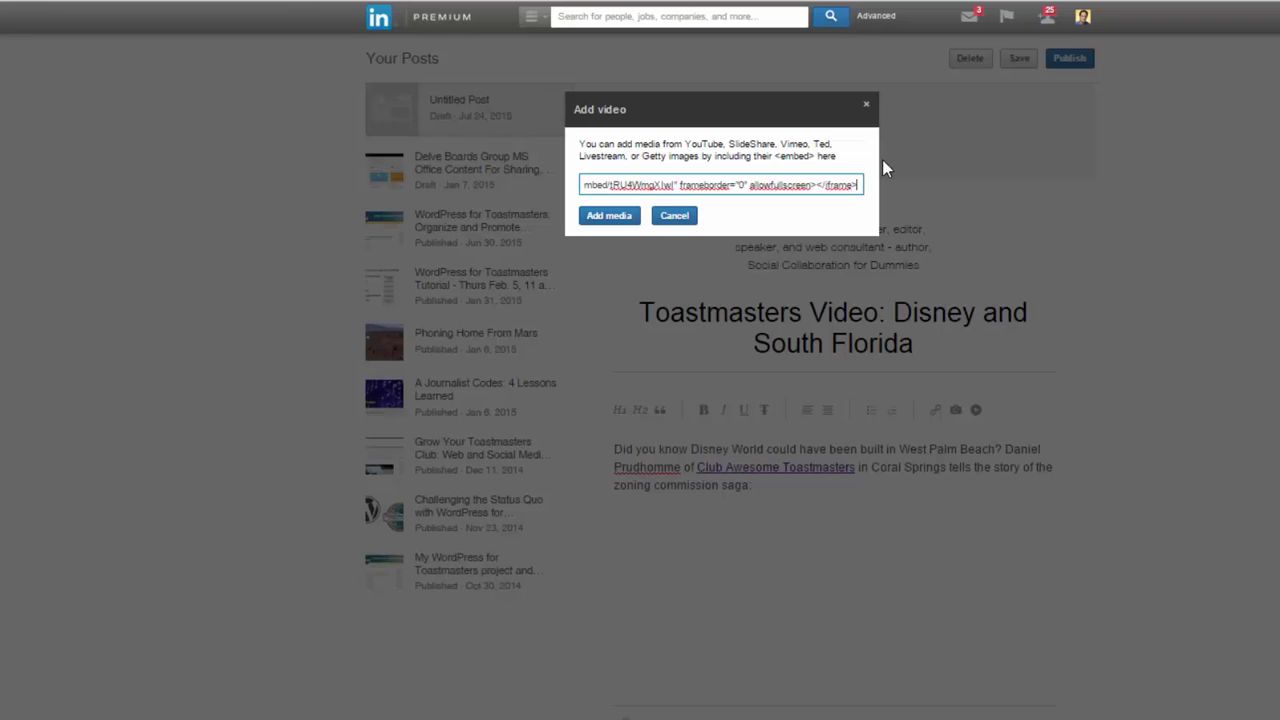
{"action": "left_click", "coordinate": [622, 216]}
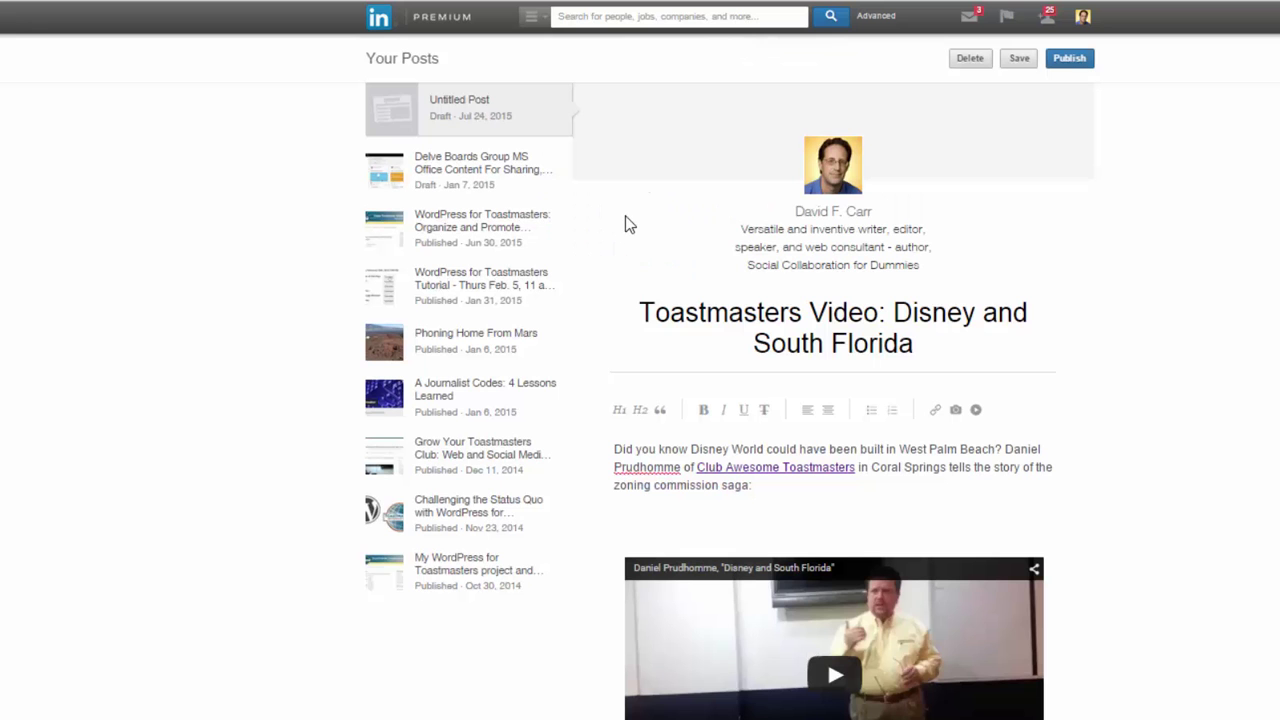
{"action": "scroll", "coordinate": [628, 224], "scroll_direction": "up", "scroll_amount": 3}
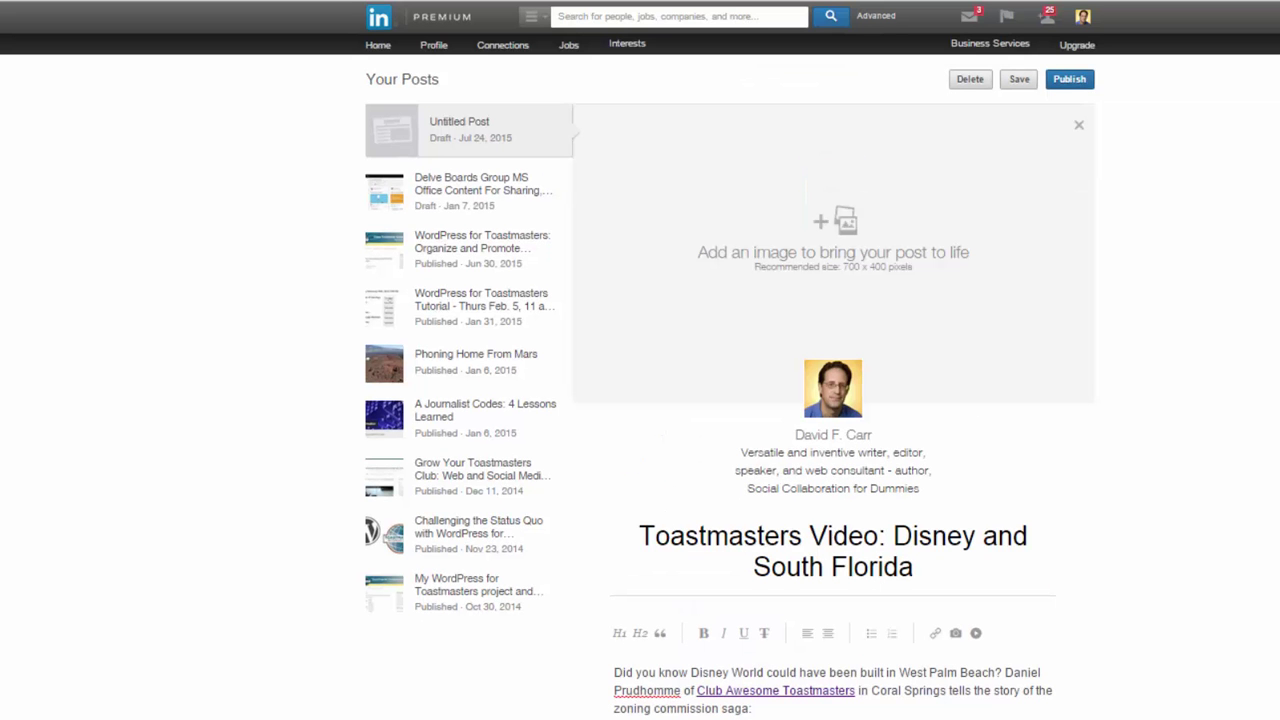
Step: Upload daniel2015-07-24_9-28-42.png from Downloads as the post's header image
{"action": "left_click", "coordinate": [846, 226]}
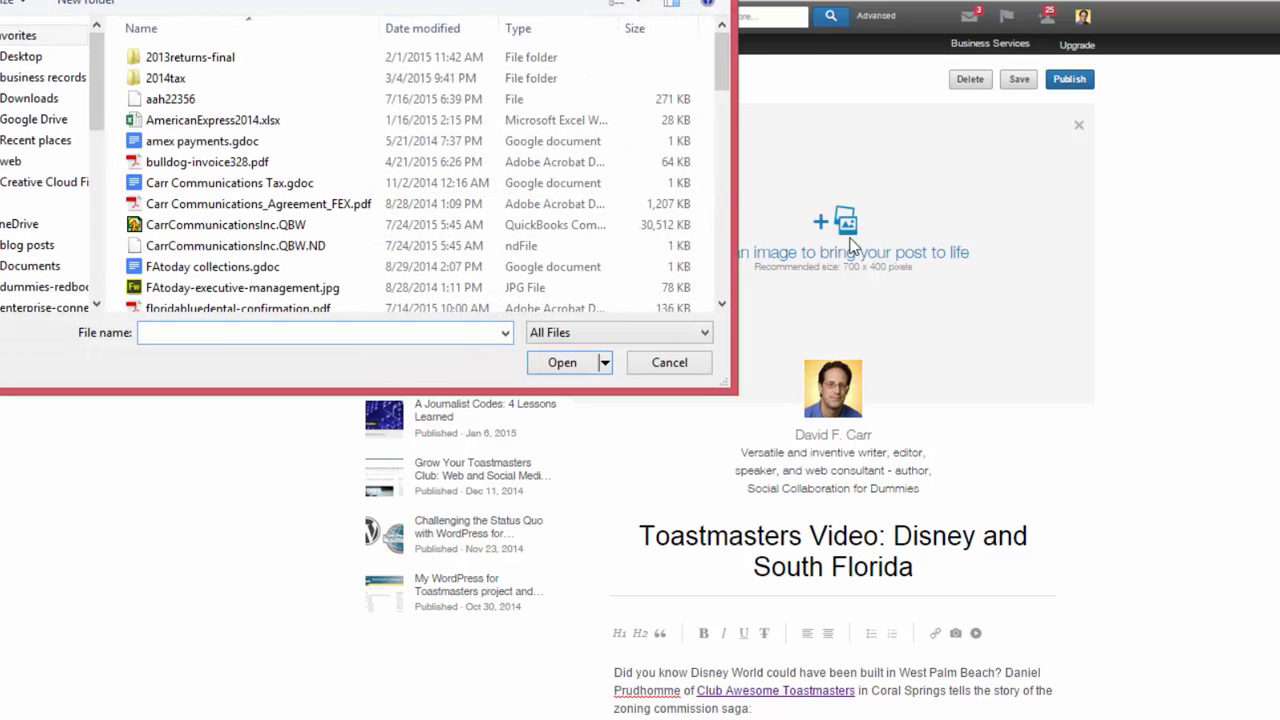
{"action": "left_click", "coordinate": [3, 106]}
{"action": "left_click", "coordinate": [204, 333]}
{"action": "type", "text": "dan"}
{"action": "key", "text": "Down"}
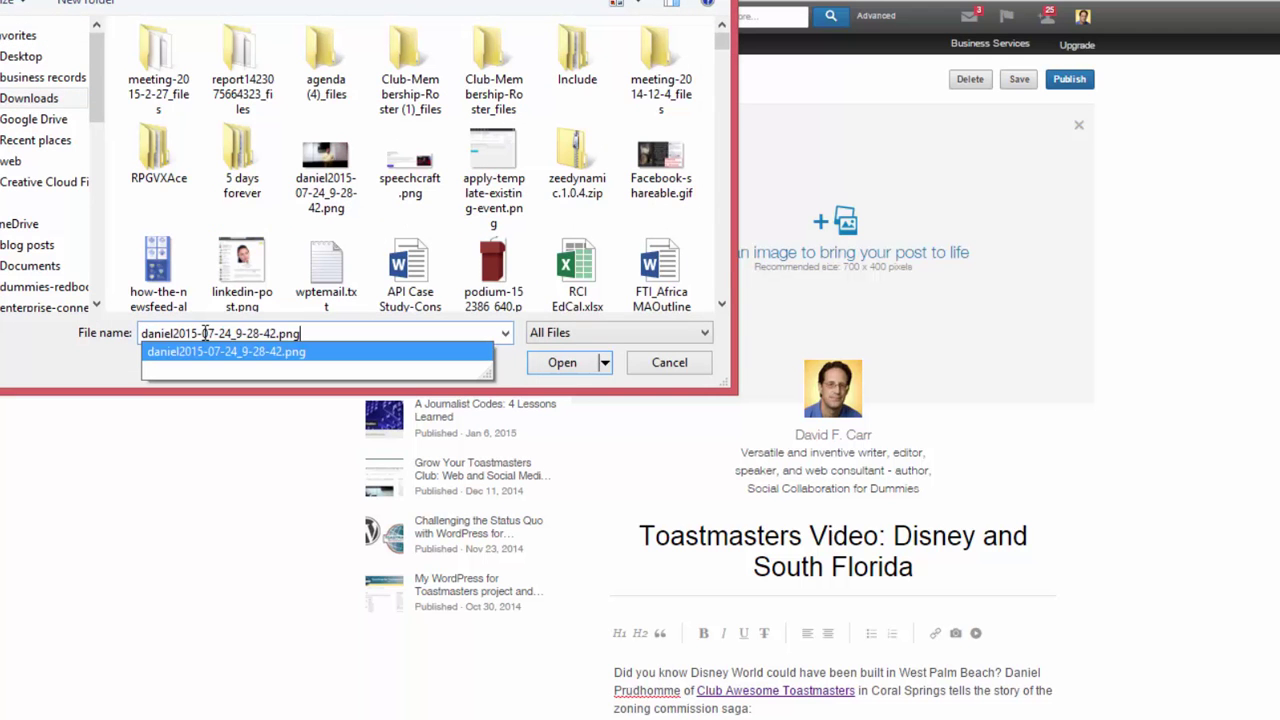
{"action": "key", "text": "Return"}
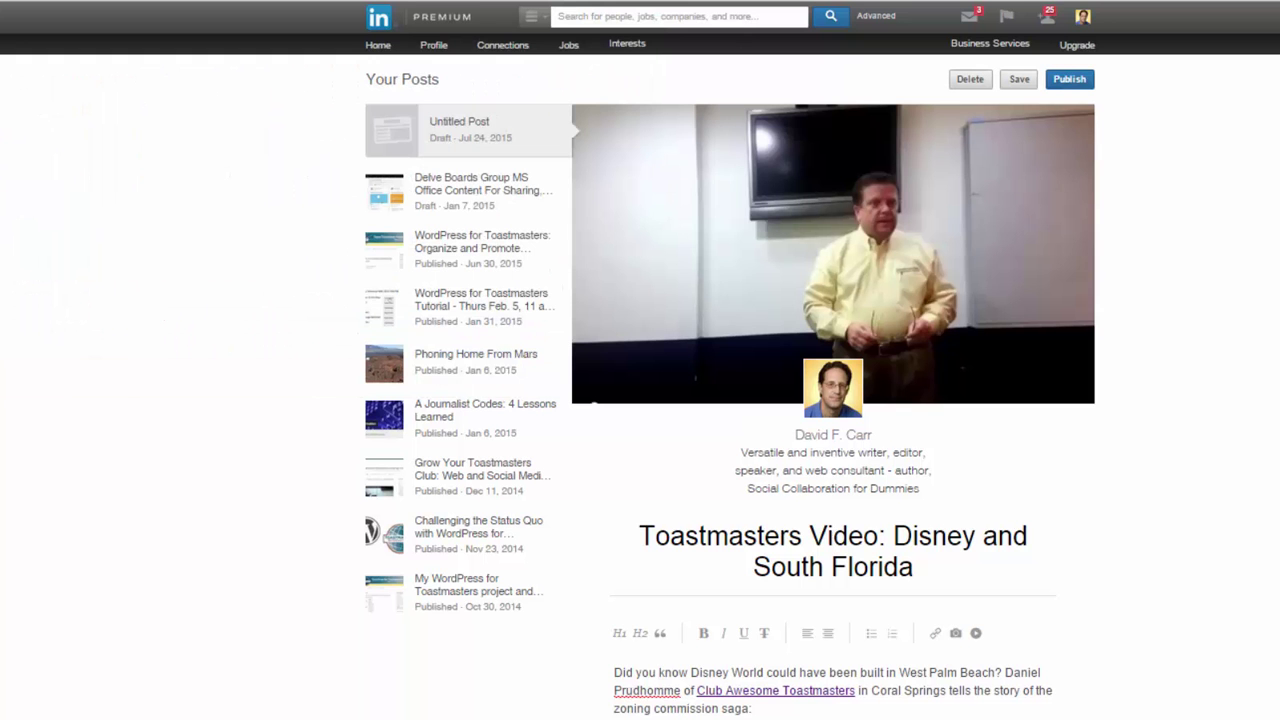
Step: Remove the empty line after "saga:" and publish the LinkedIn post tagged toastmasters
{"action": "scroll", "coordinate": [713, 604], "scroll_direction": "down", "scroll_amount": 2}
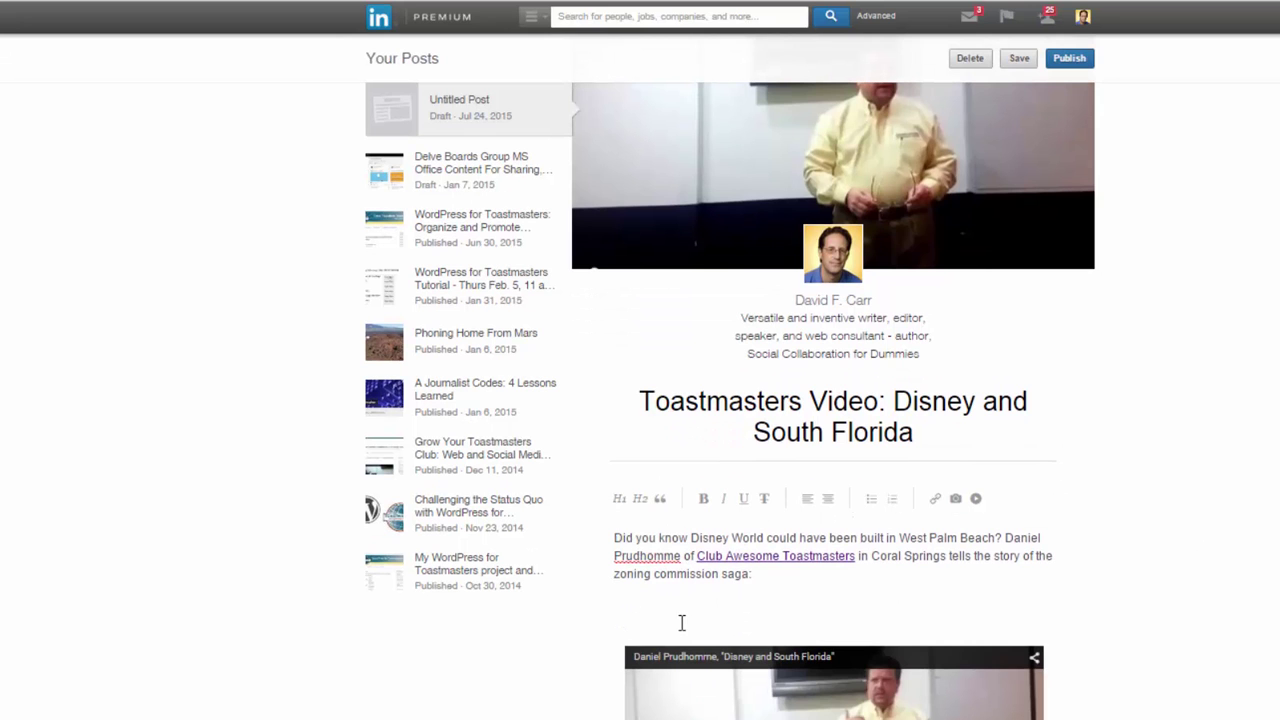
{"action": "key", "text": "BackSpace"}
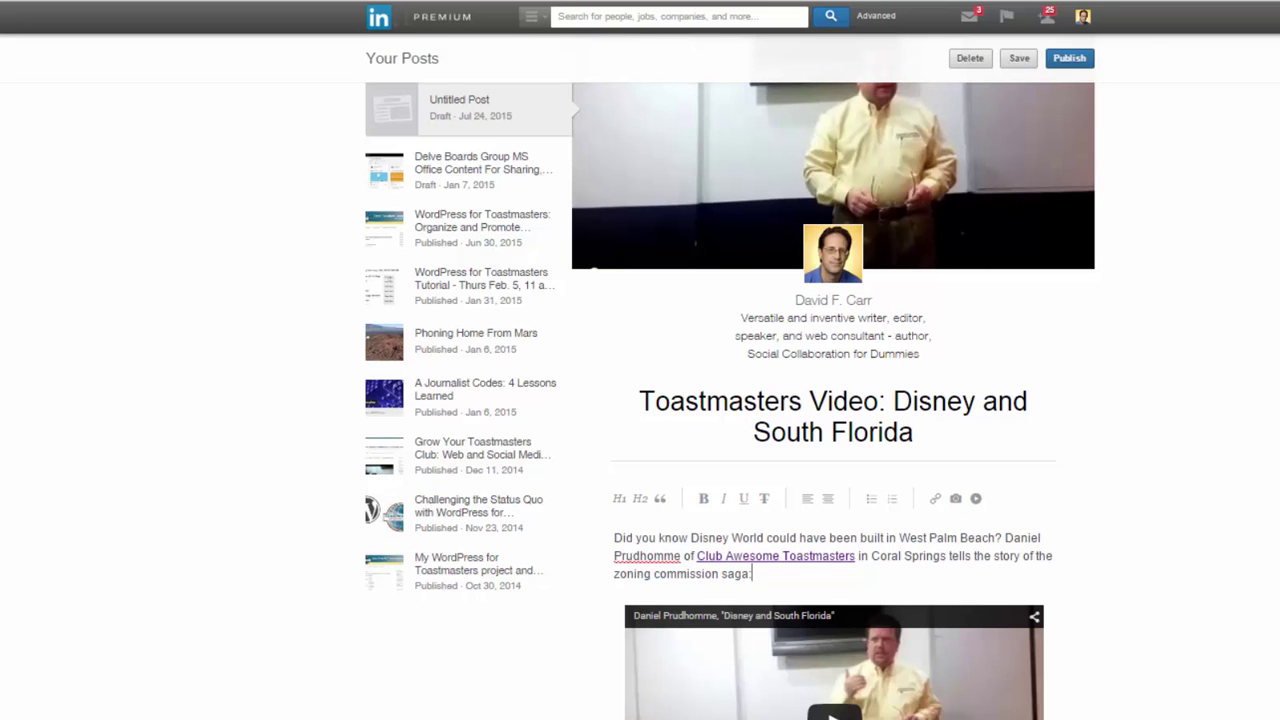
{"action": "left_click", "coordinate": [1070, 60]}
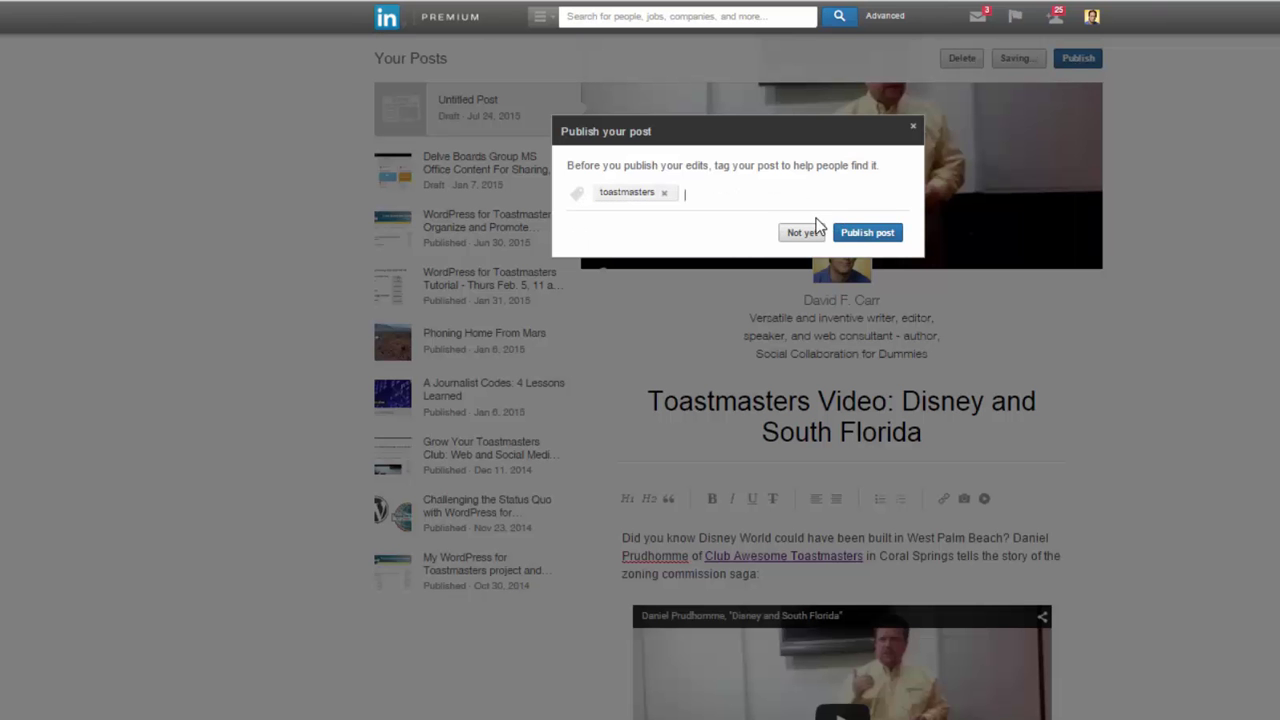
{"action": "left_click", "coordinate": [867, 233]}
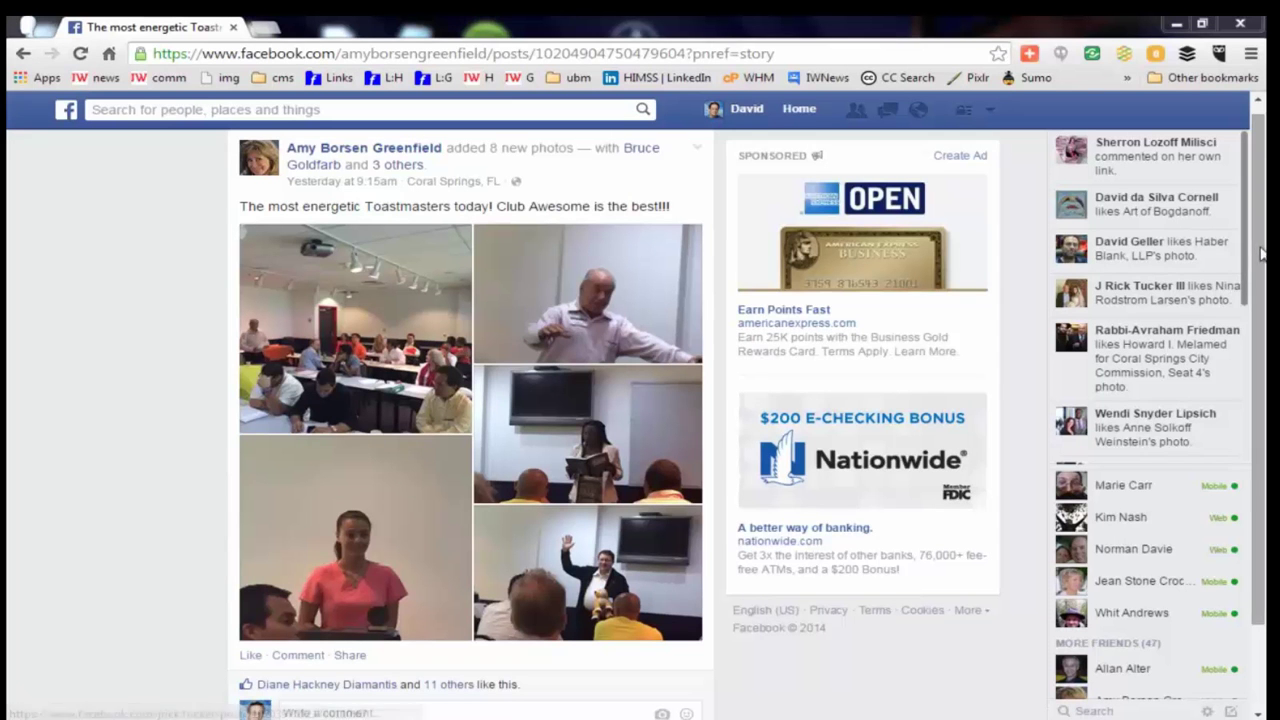
{"action": "scroll", "coordinate": [1258, 290], "scroll_direction": "down", "scroll_amount": 1}
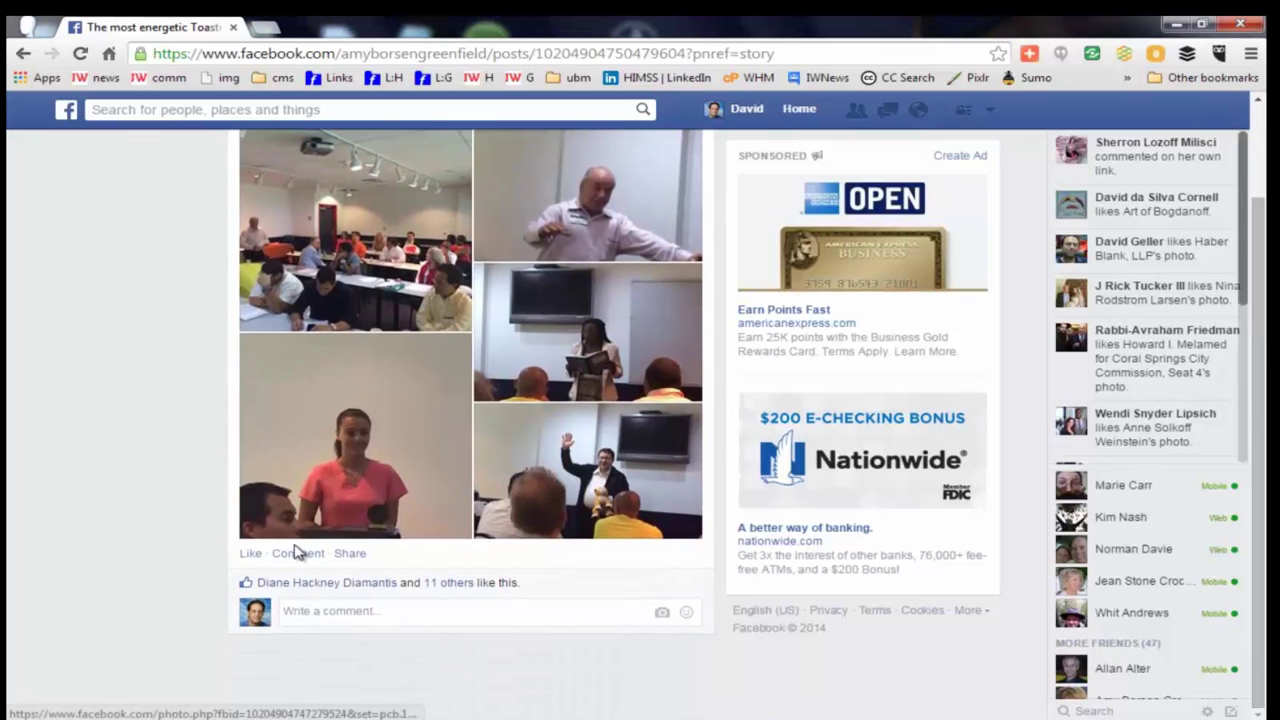
{"action": "left_click", "coordinate": [250, 554]}
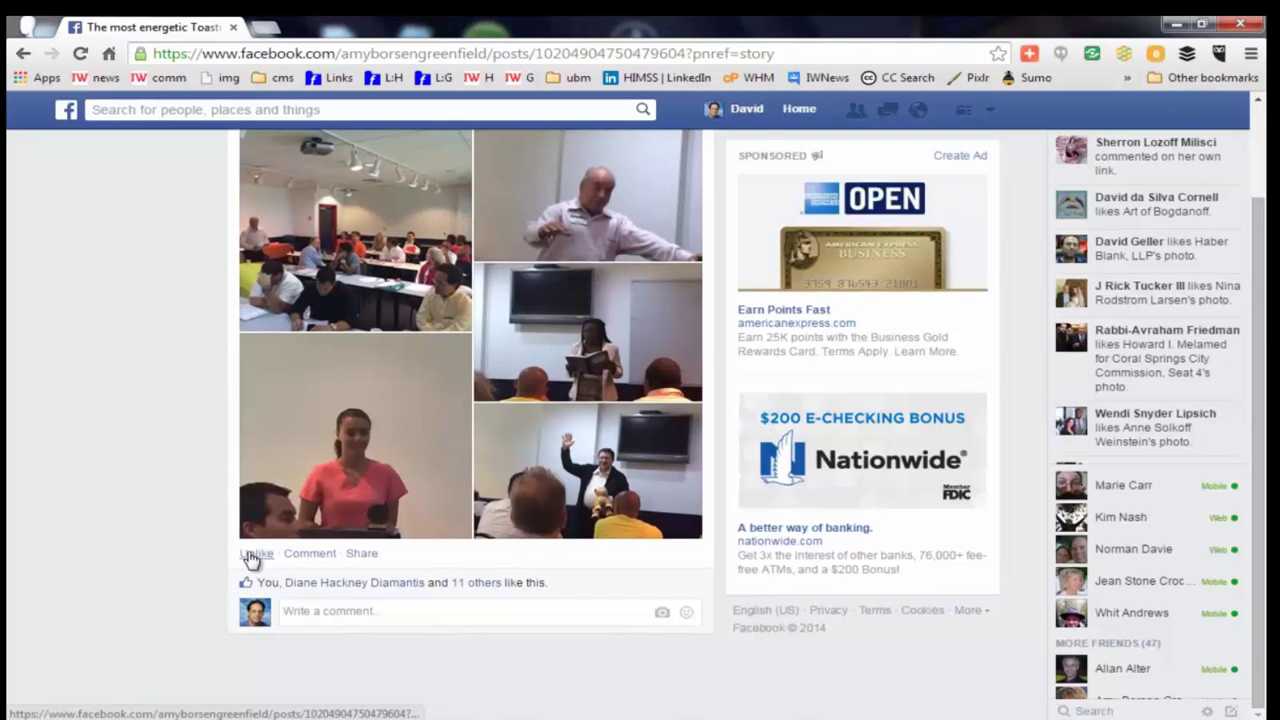
{"action": "left_click", "coordinate": [345, 610]}
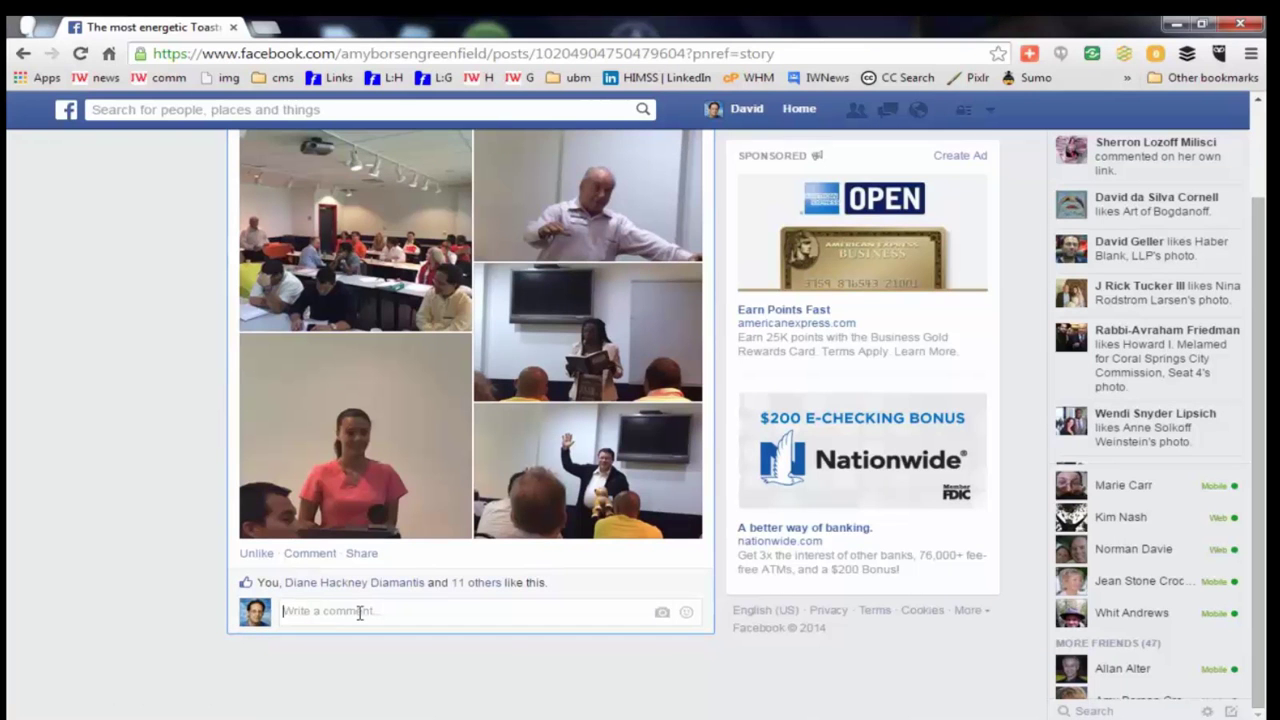
{"action": "type", "text": "Find out more about Toastmasters at"}
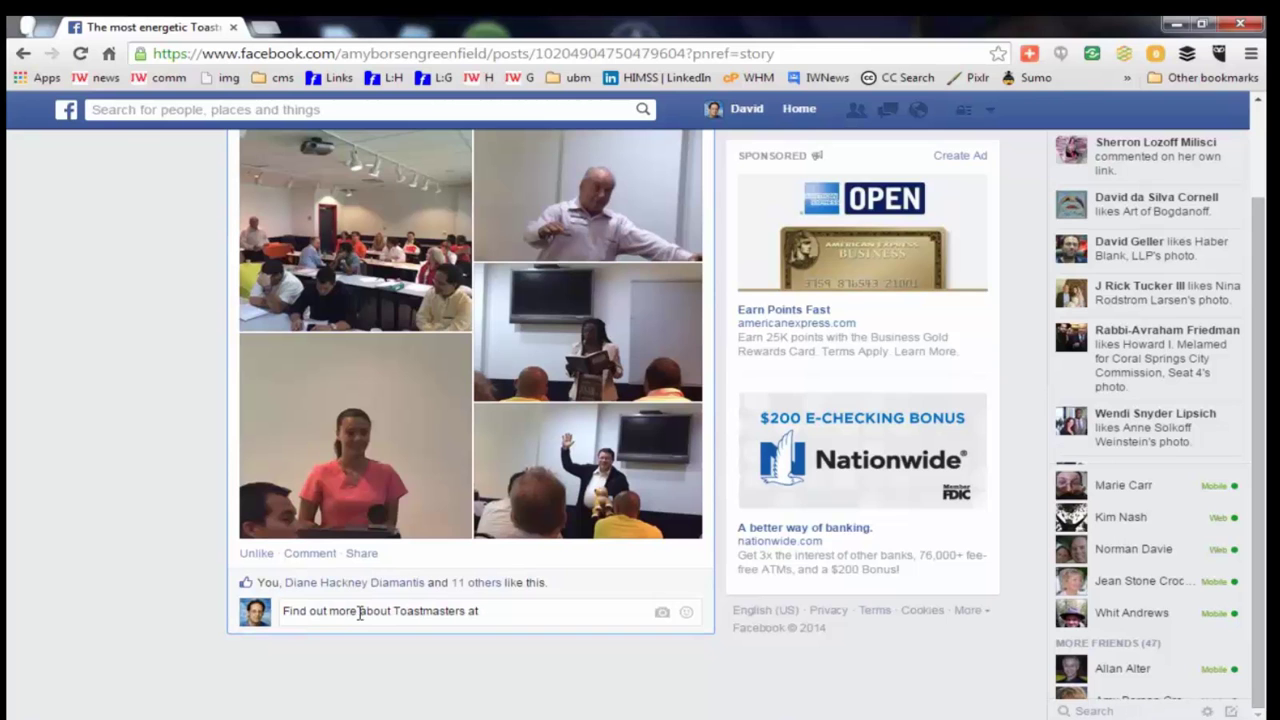
{"action": "type", "text": "http://www.clubawesome.org"}
{"action": "key", "text": "Return"}
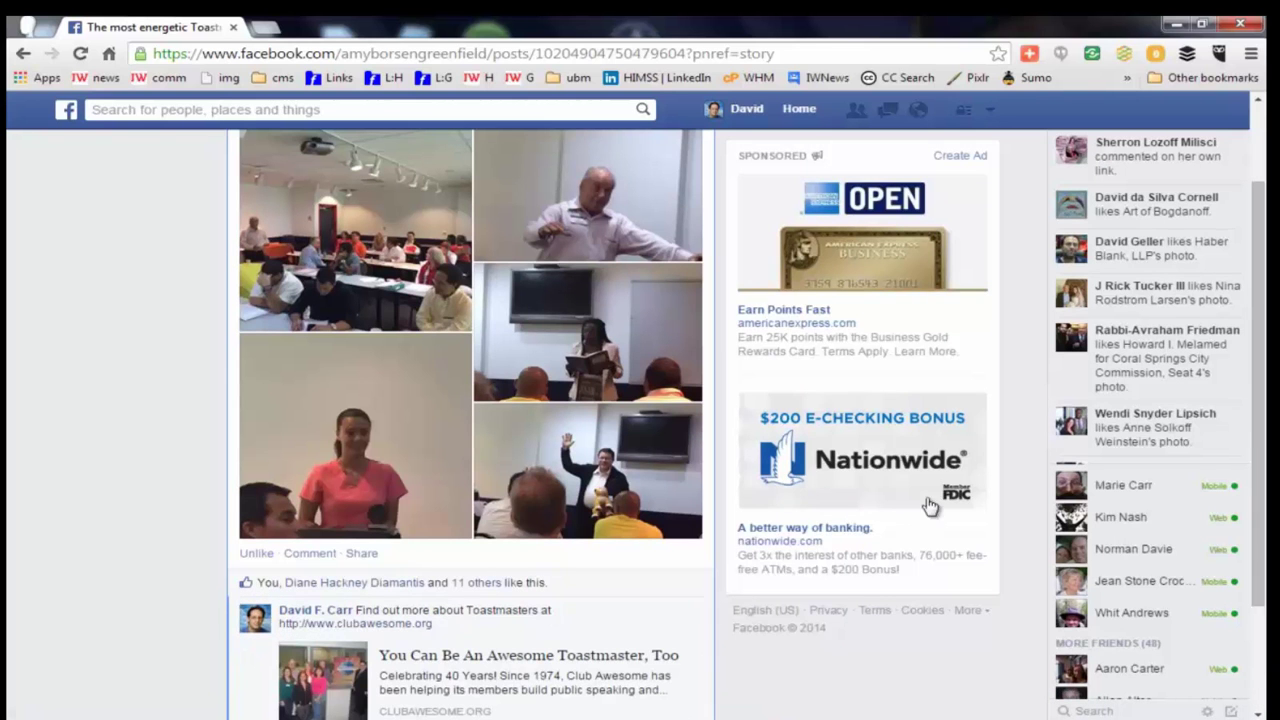